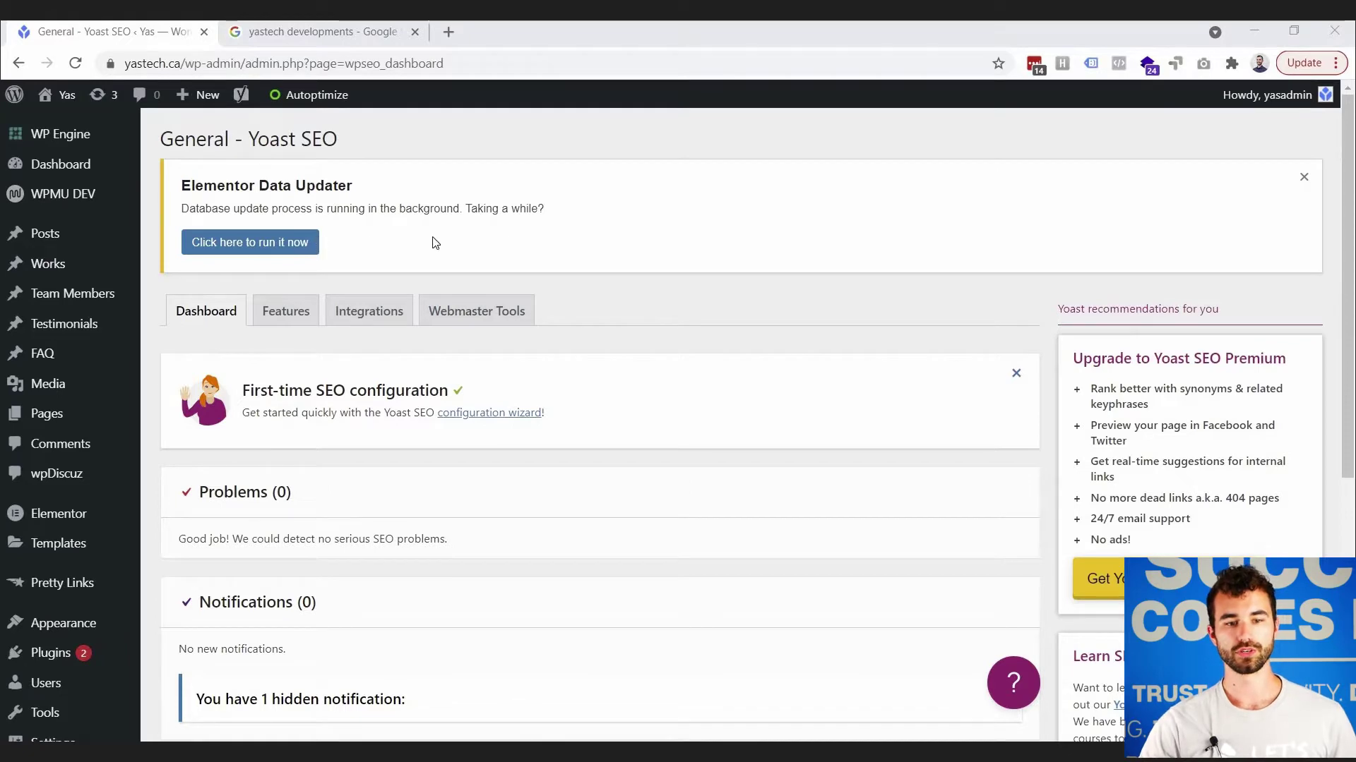
Look through the Yoast SEO general dashboard and its third-party integration settings.
scroll(514, 201, down, 1)
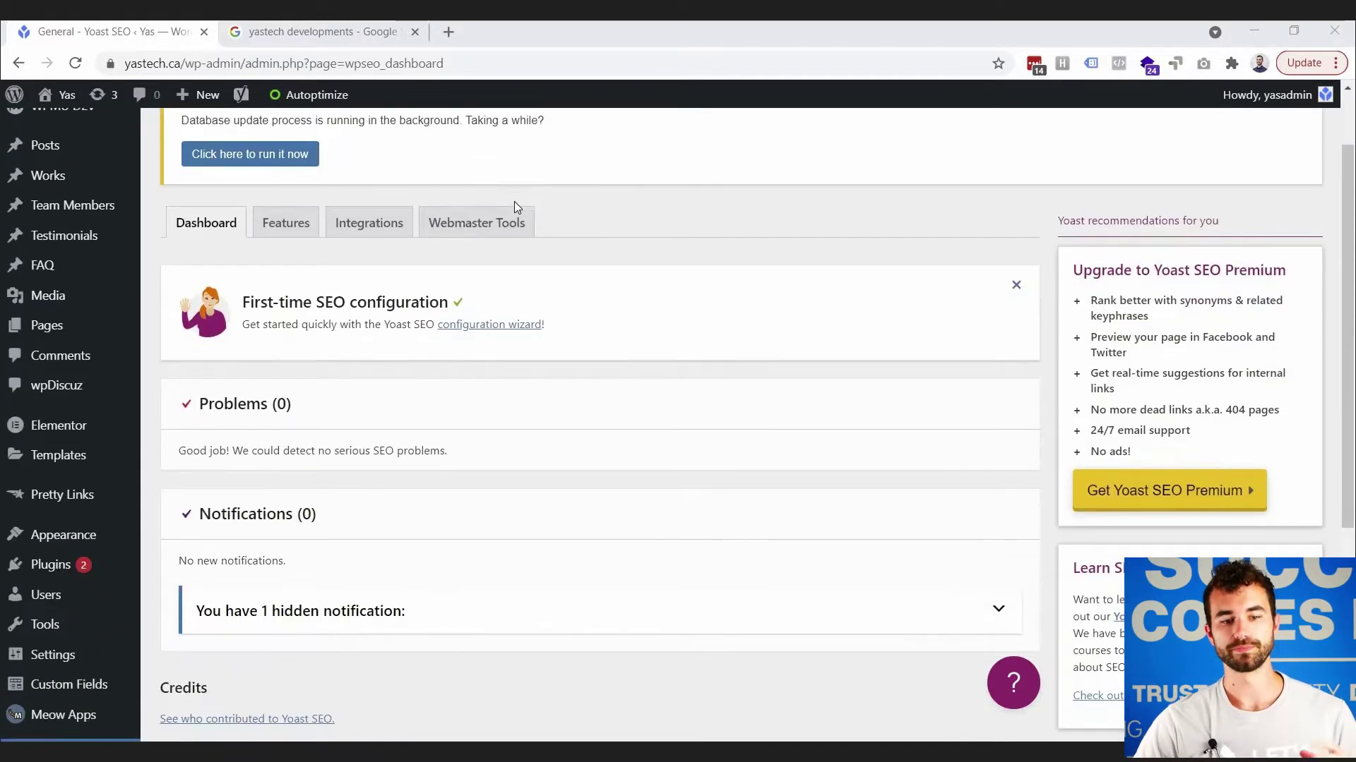
scroll(516, 207, up, 1)
scroll(421, 362, down, 2)
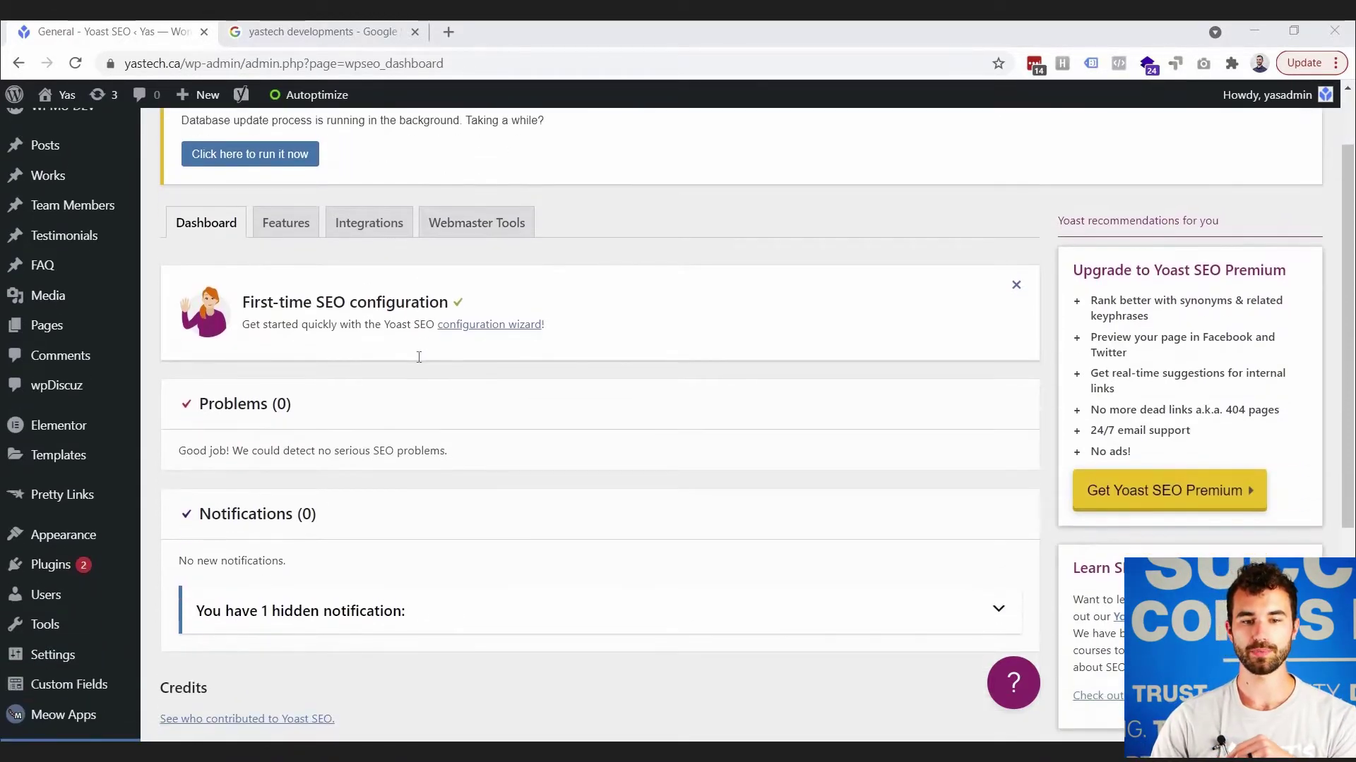
scroll(421, 366, up, 1)
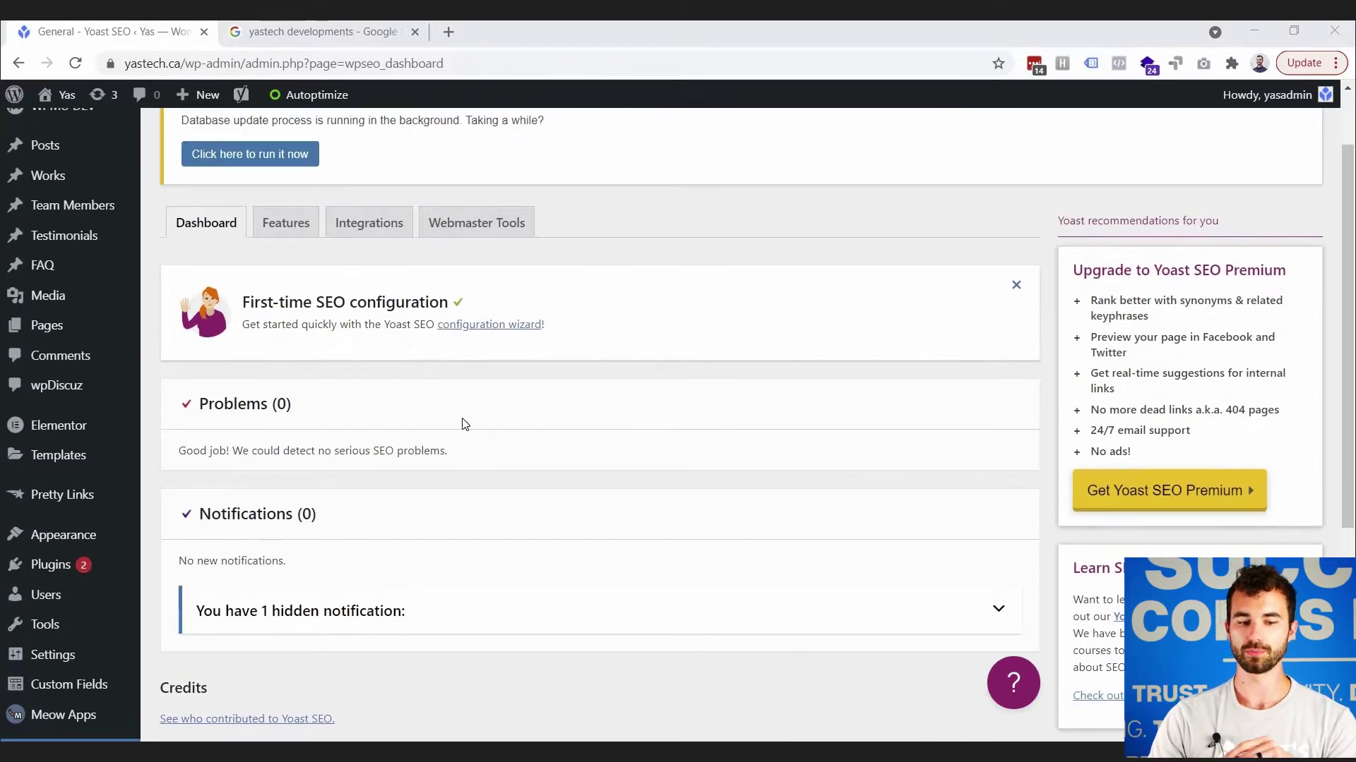
scroll(462, 418, down, 4)
scroll(462, 417, up, 5)
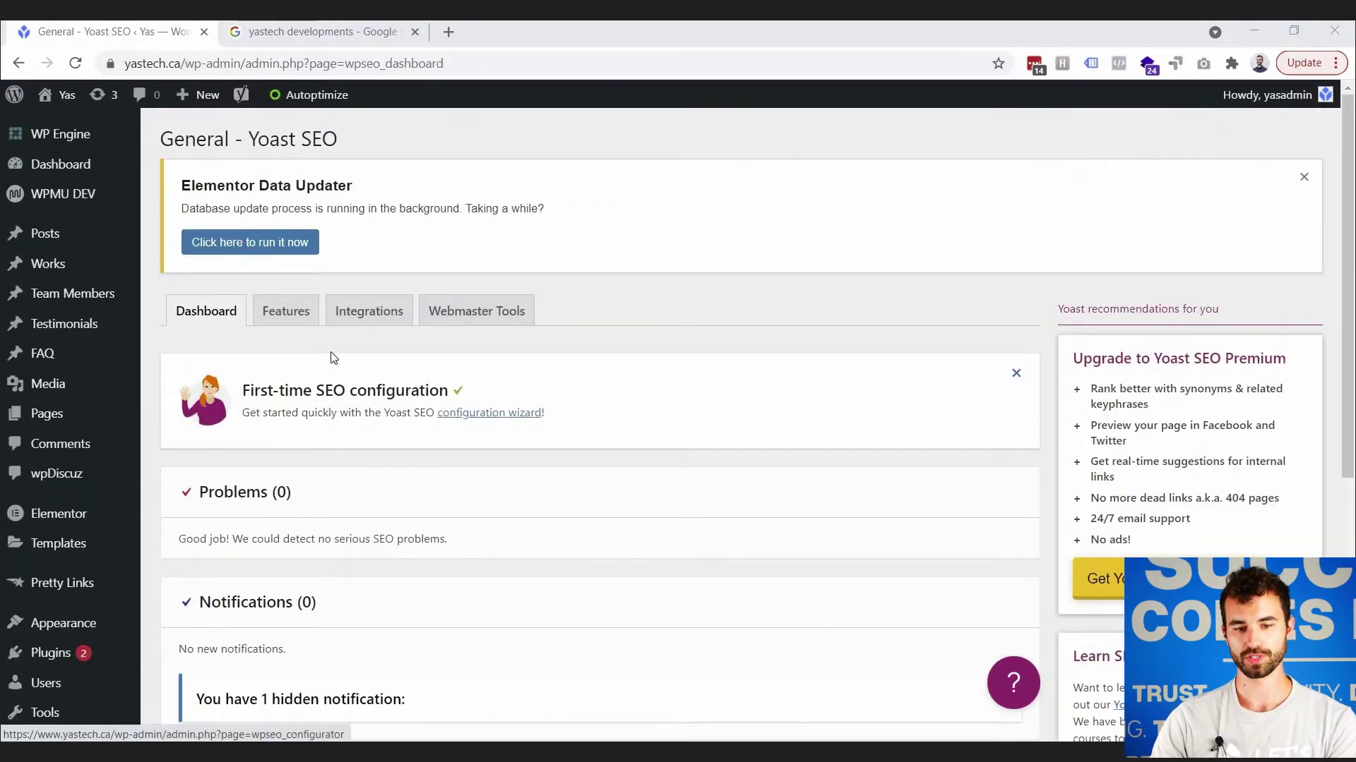
click(368, 315)
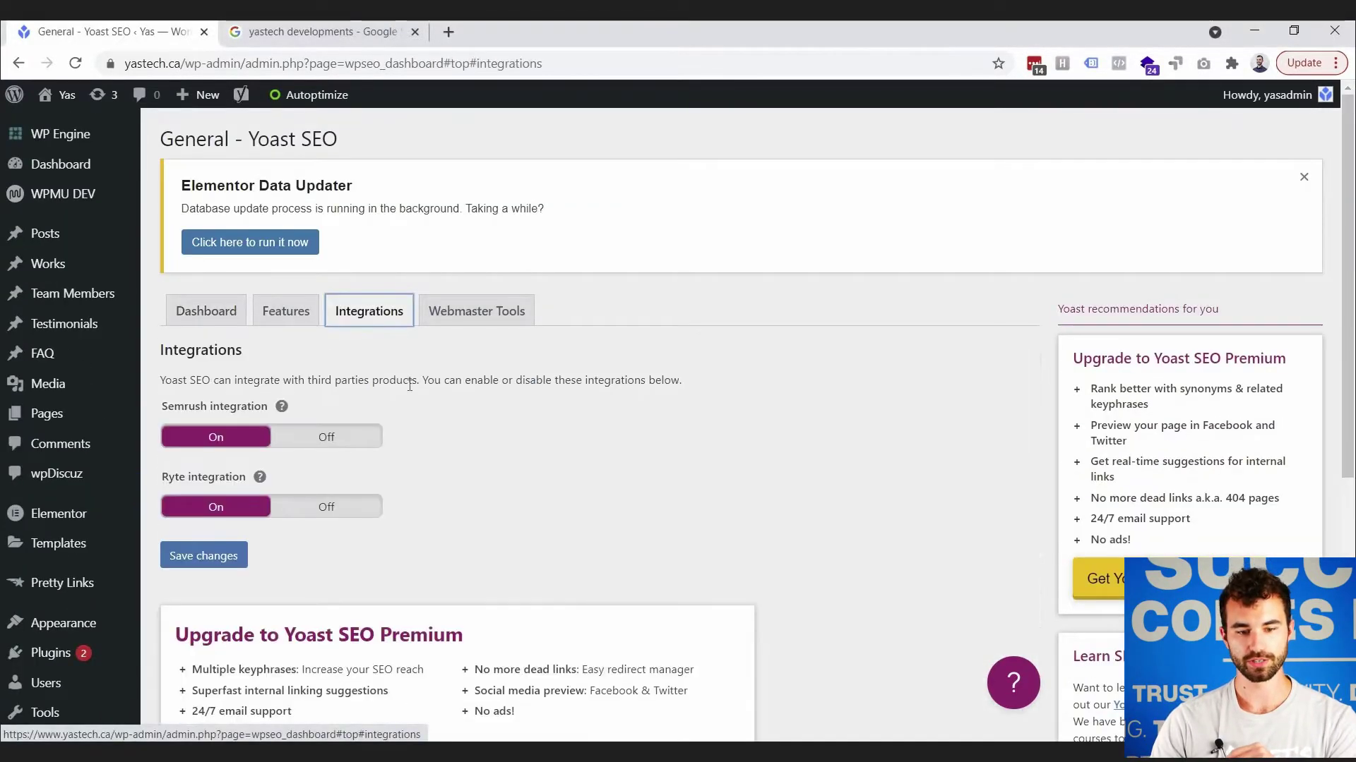
scroll(414, 393, down, 4)
scroll(414, 393, up, 1)
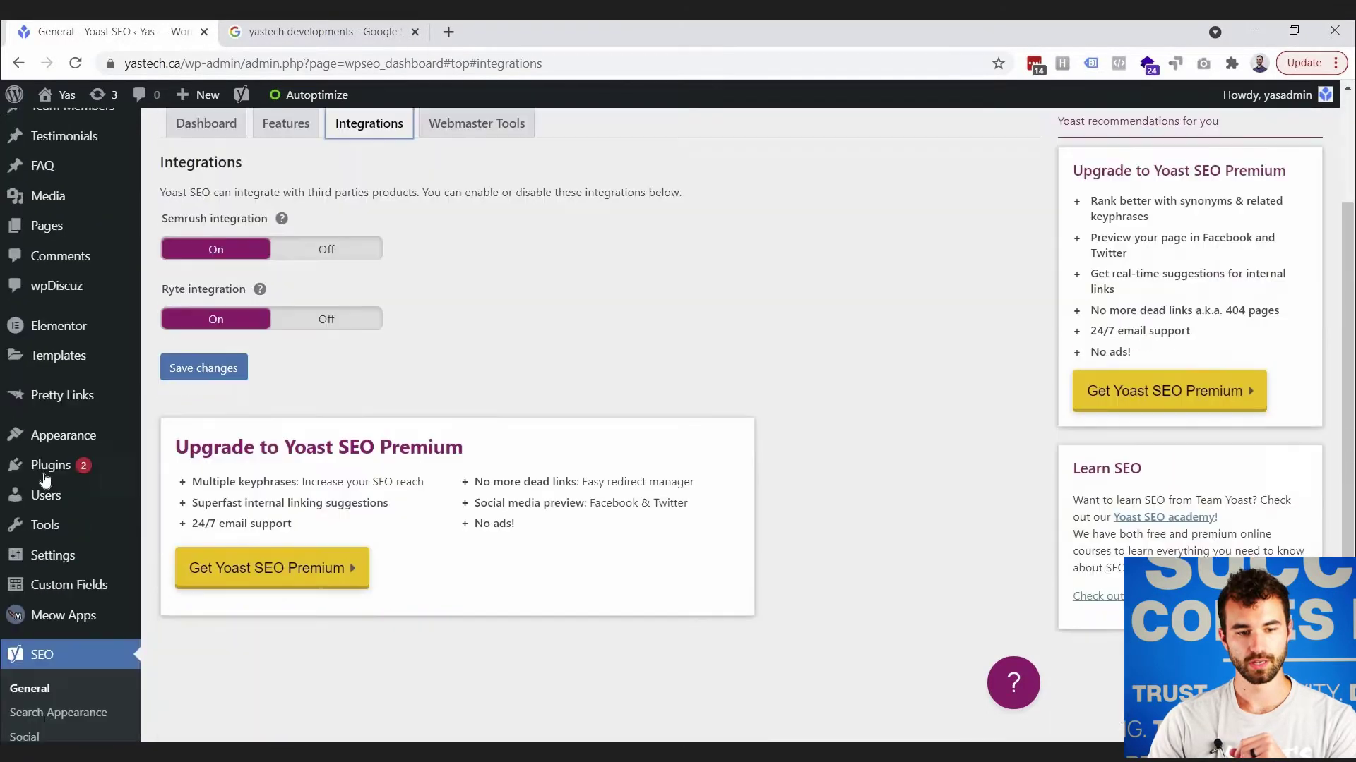
Open the Search Appearance settings and review the title separator, homepage and Knowledge Graph sections.
scroll(48, 471, down, 4)
click(48, 467)
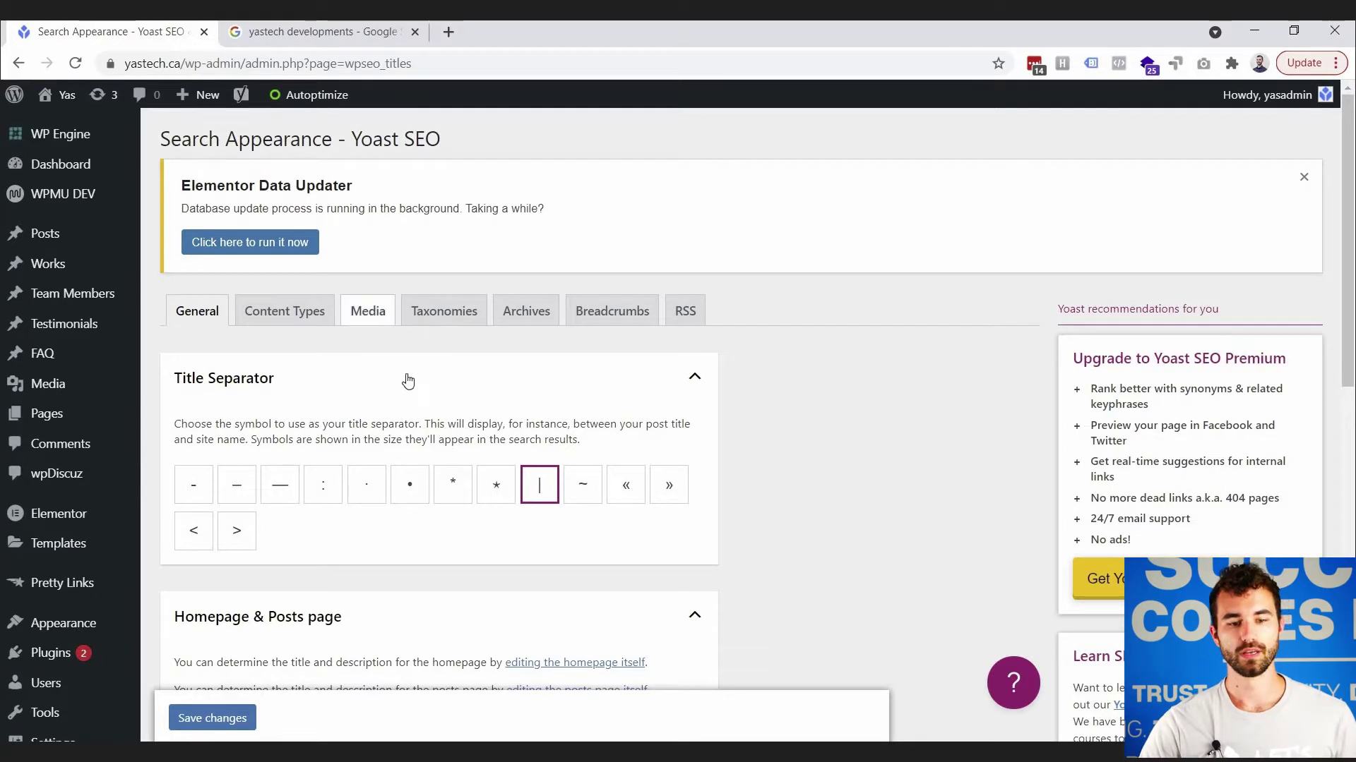
scroll(409, 379, down, 1)
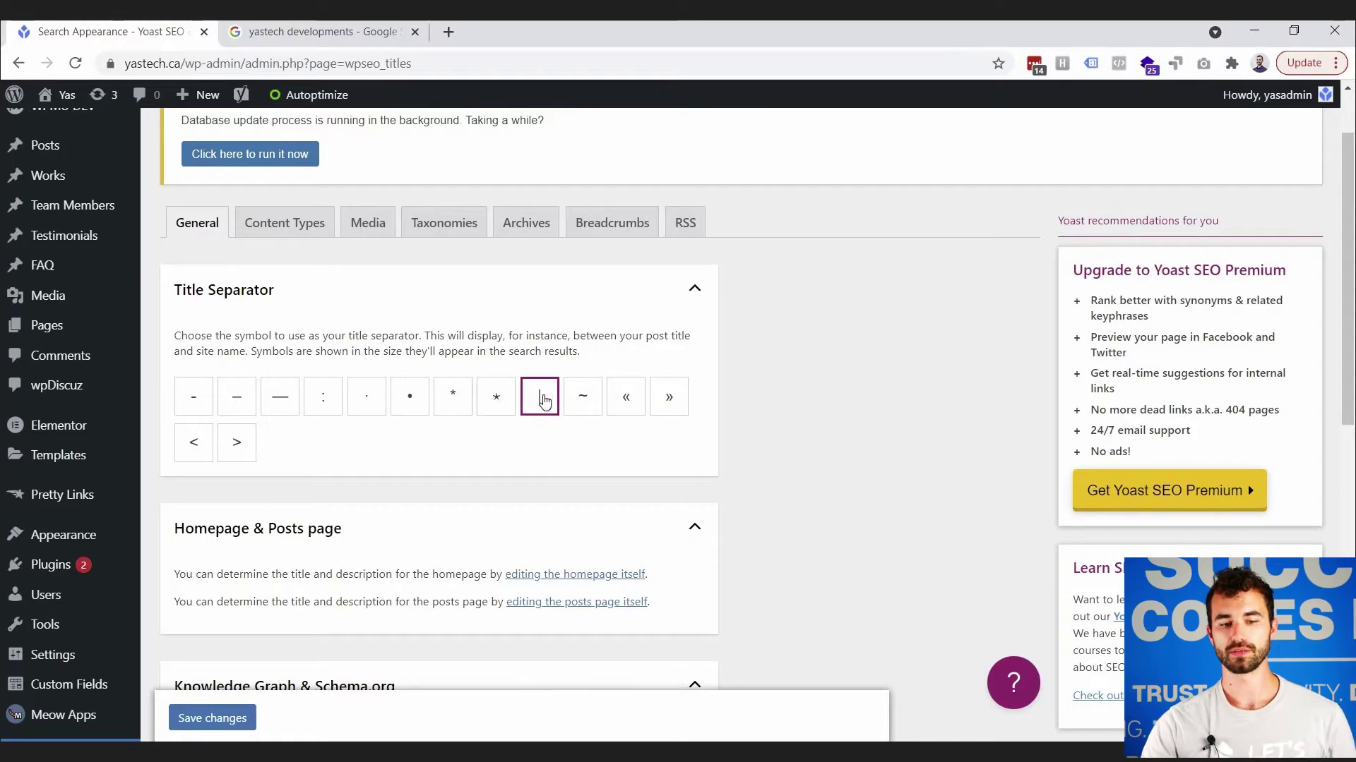
scroll(480, 317, down, 9)
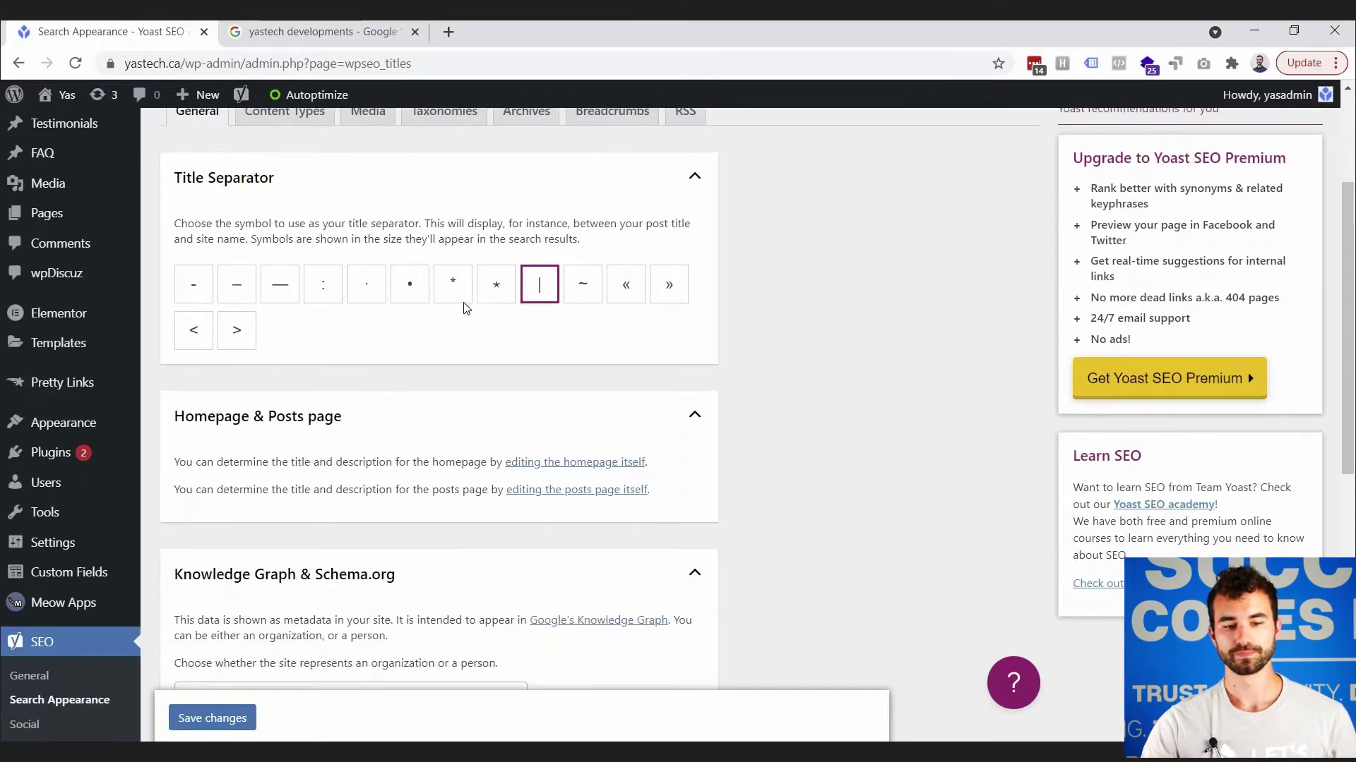
scroll(479, 308, down, 1)
scroll(478, 450, up, 3)
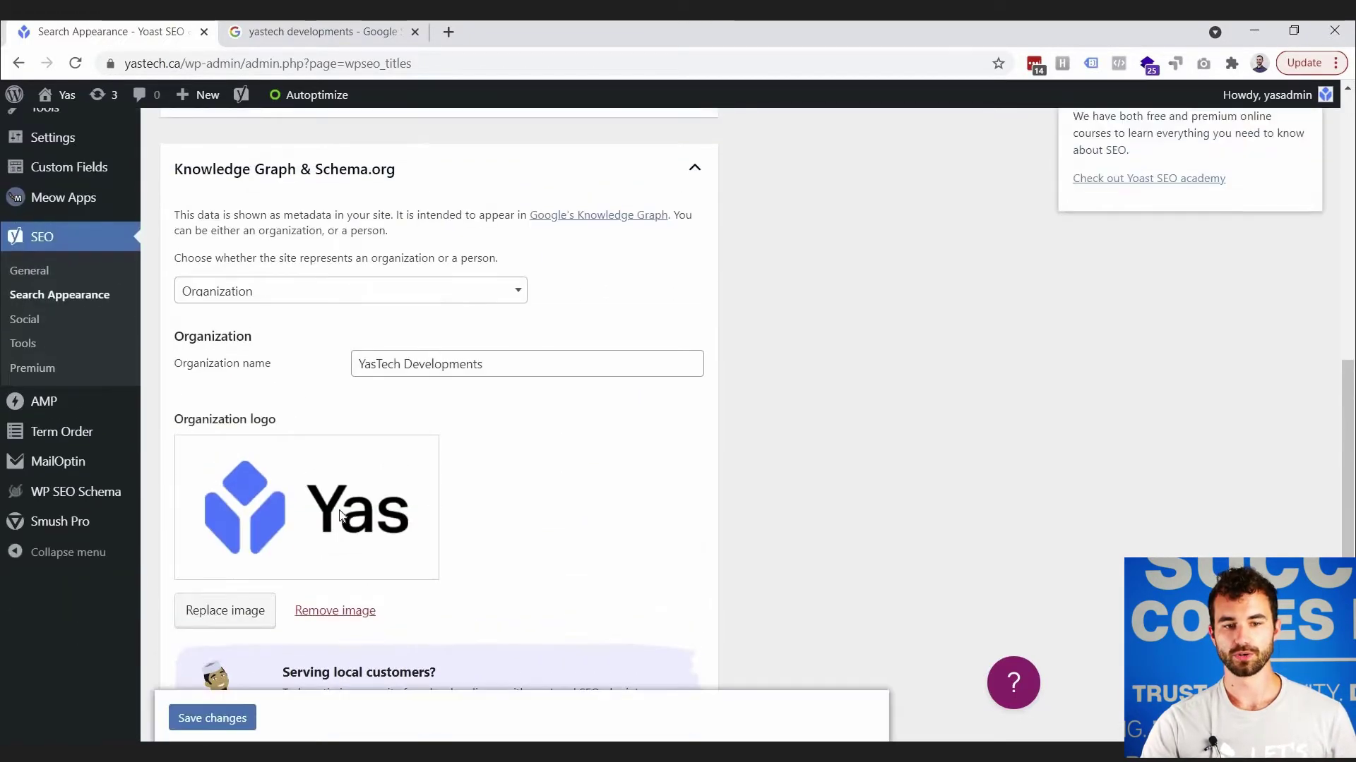
scroll(421, 394, up, 9)
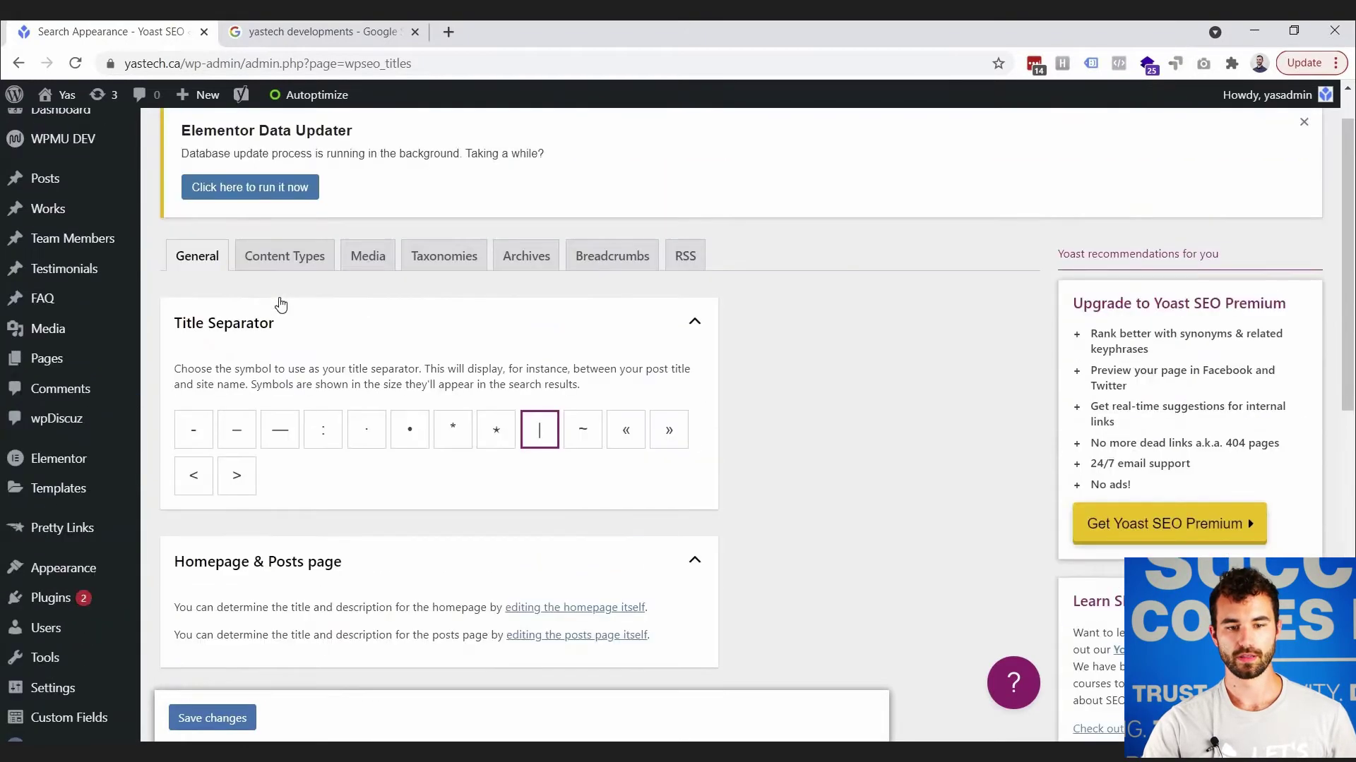
Show the search appearance settings for content types and examine the single post options and the other listed types.
click(281, 303)
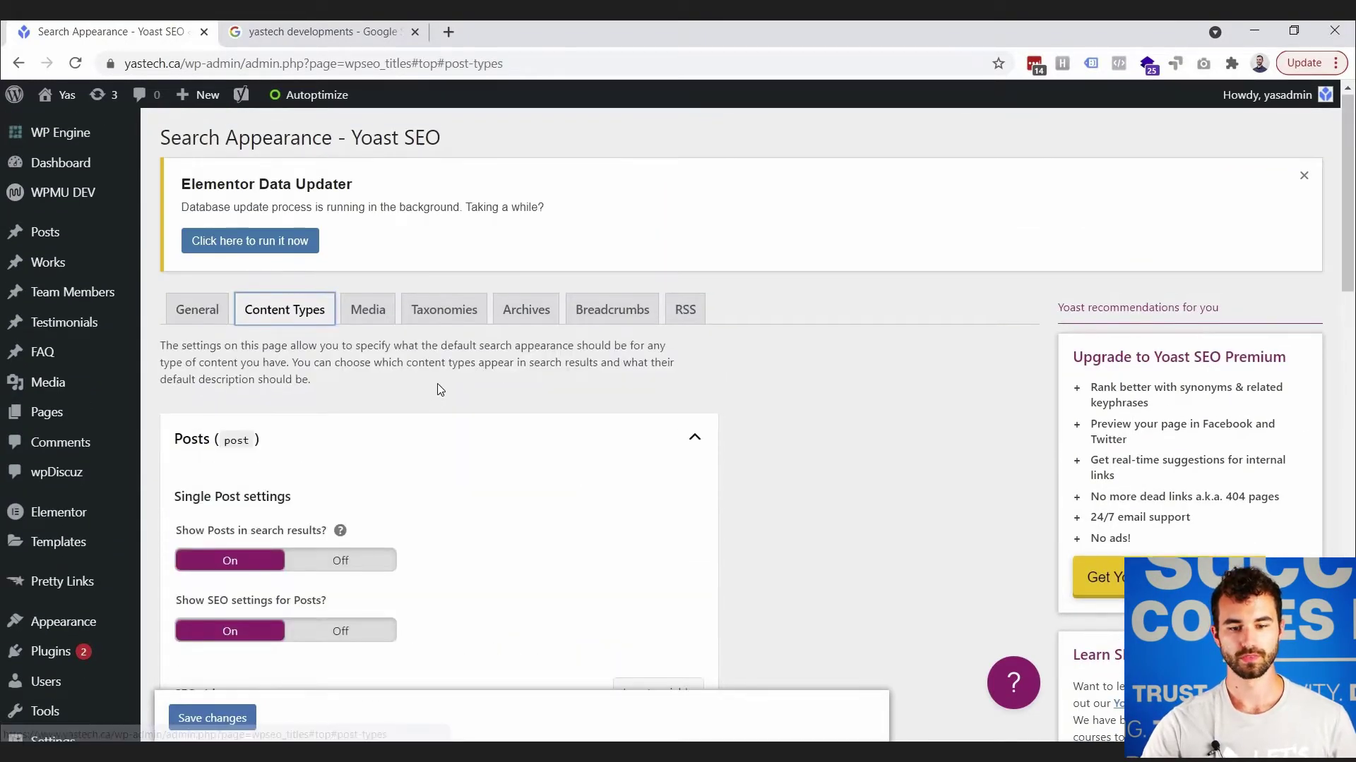
scroll(442, 389, down, 3)
scroll(442, 389, down, 1)
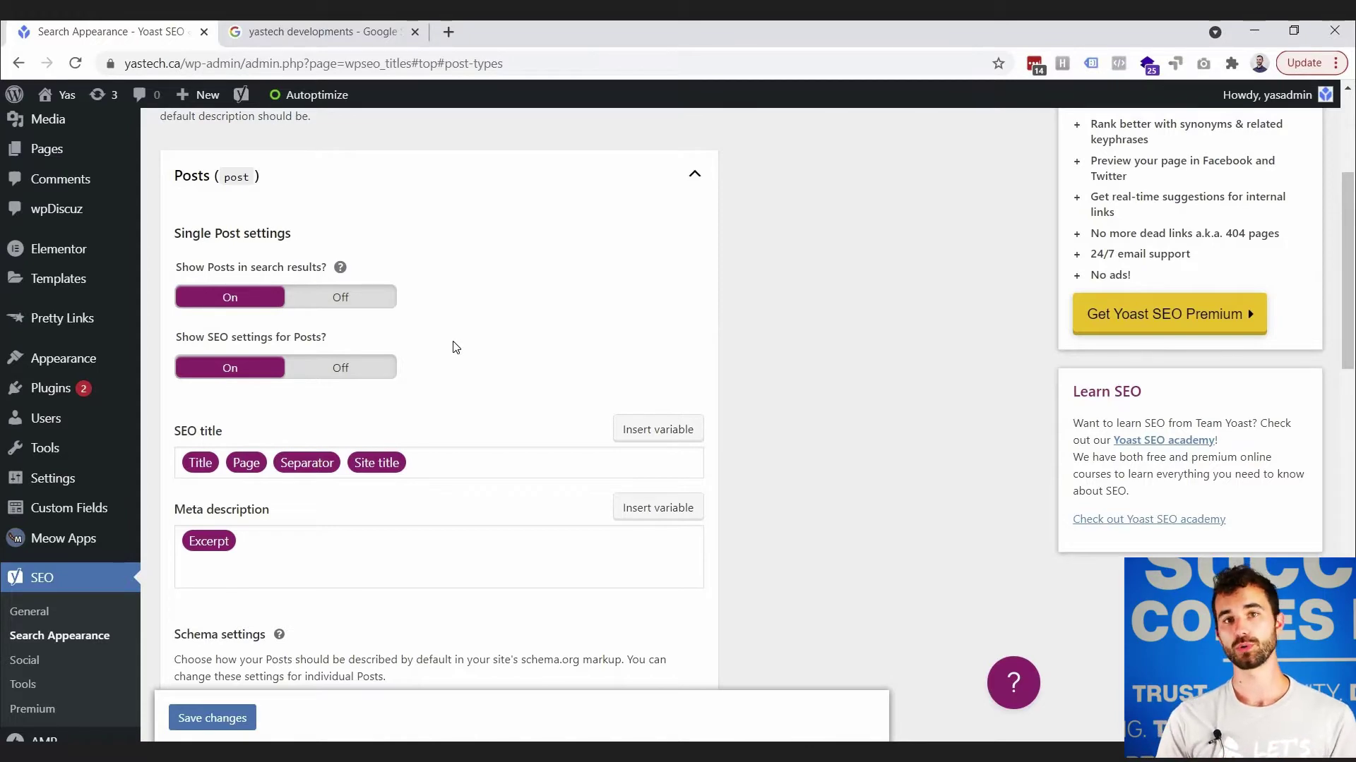
scroll(449, 329, down, 7)
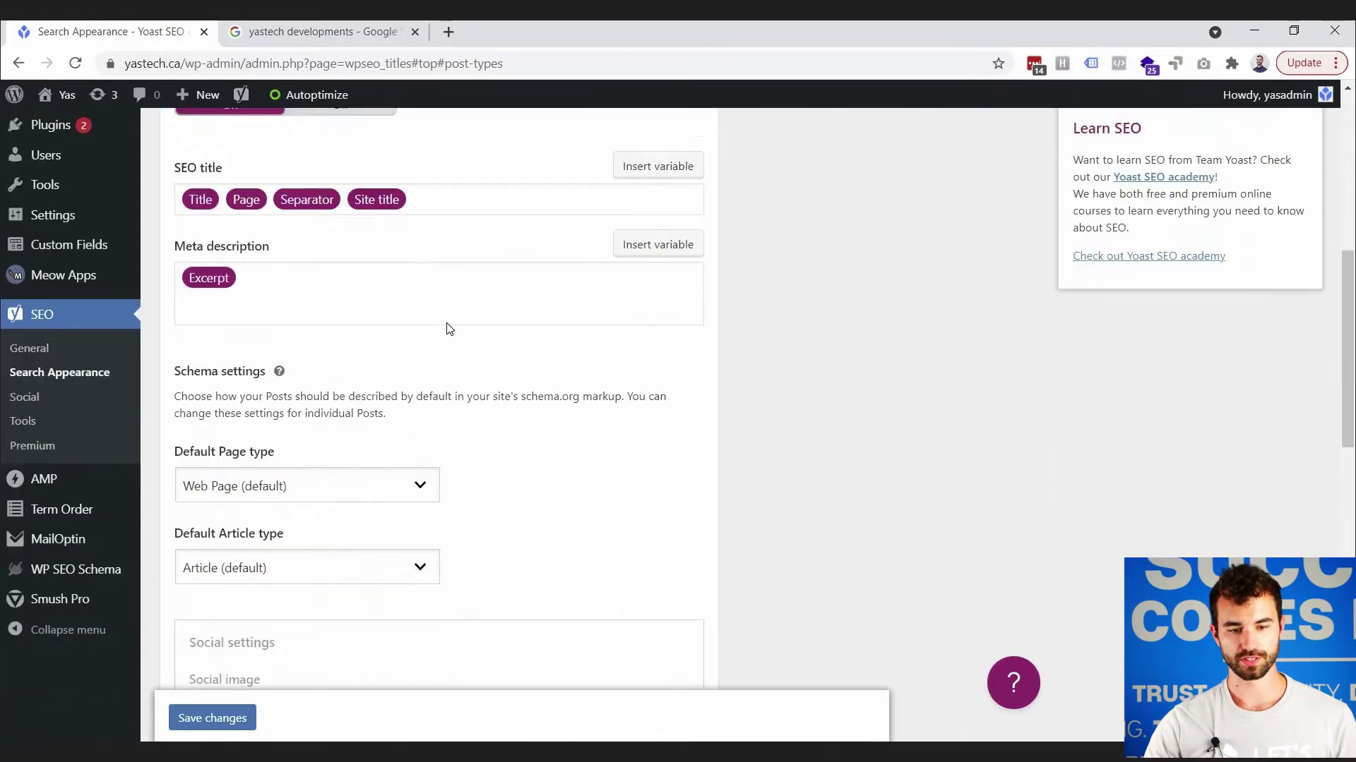
scroll(416, 304, down, 5)
scroll(266, 294, down, 4)
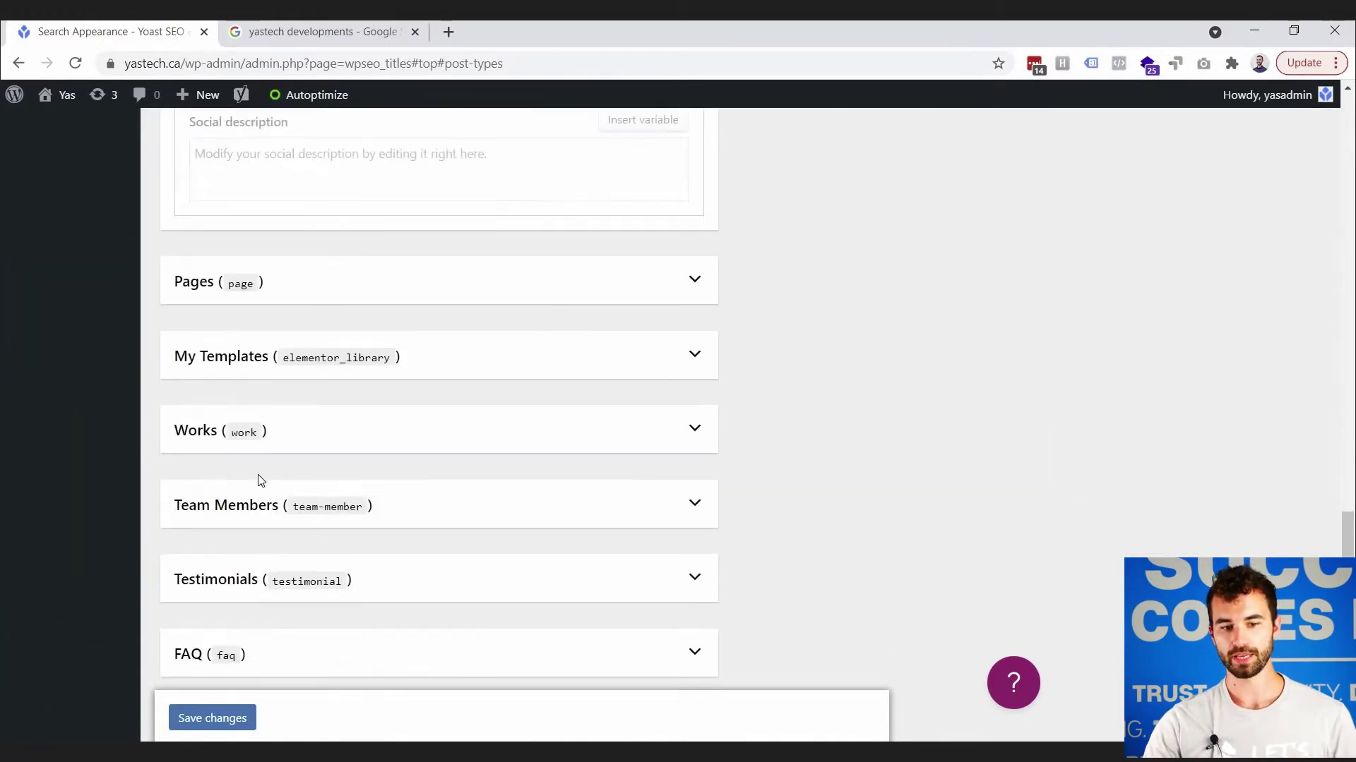
scroll(442, 464, up, 15)
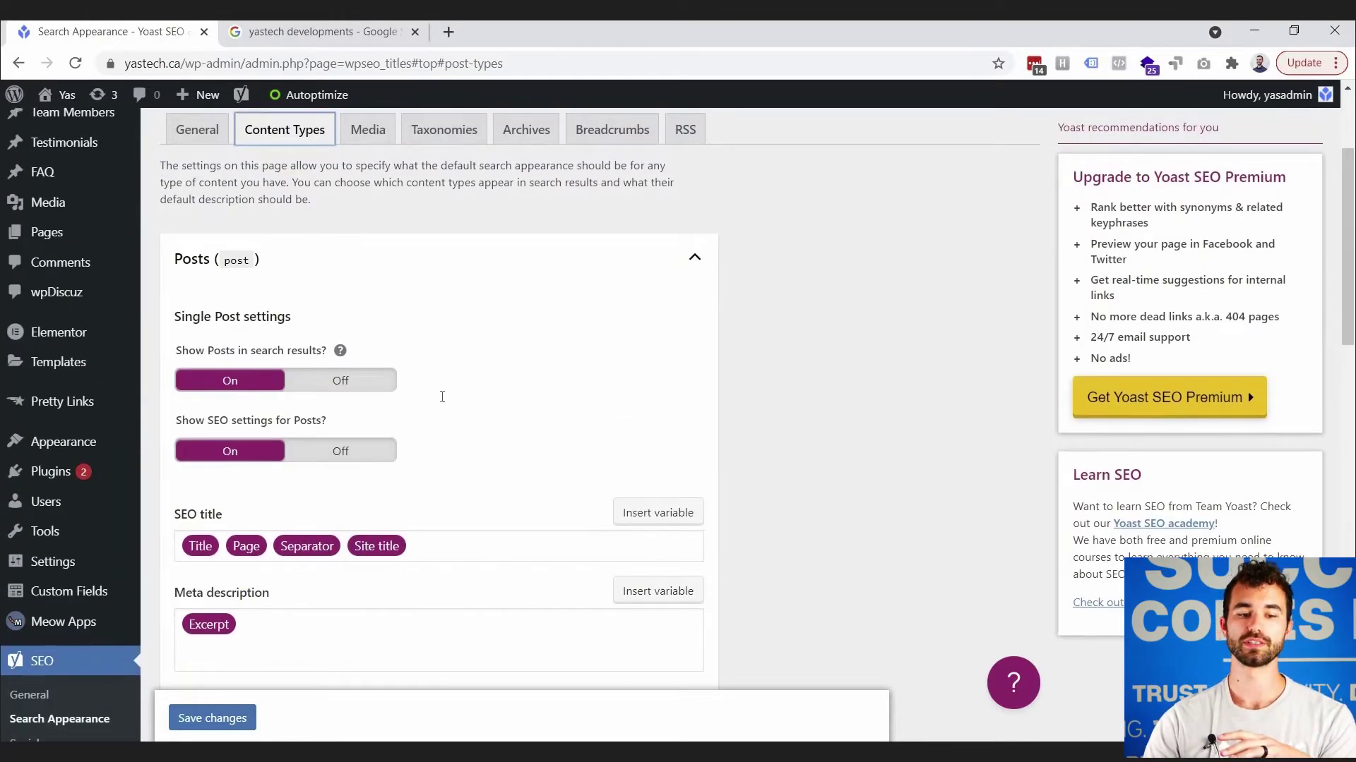
scroll(442, 394, down, 4)
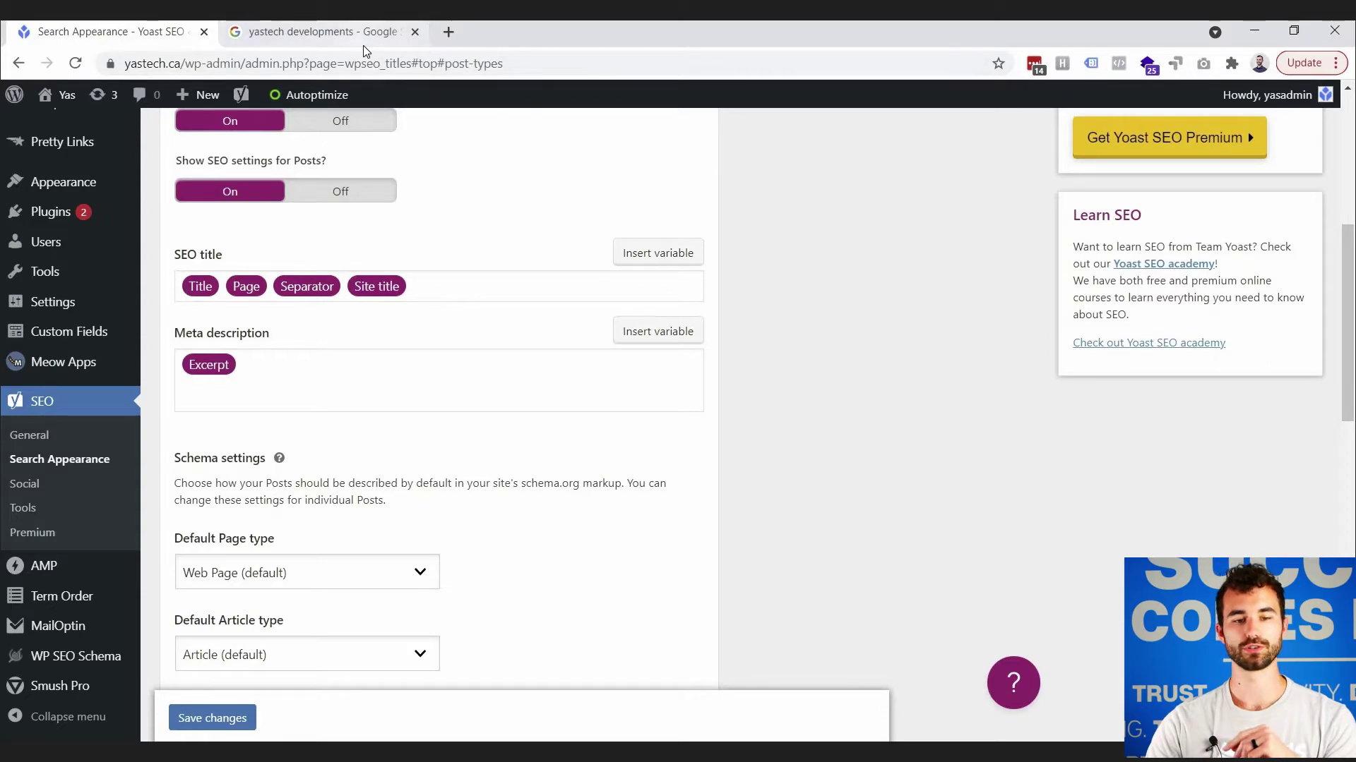
Switch to the Google results for yastech developments and highlight the description under the yastech.ca result.
click(341, 41)
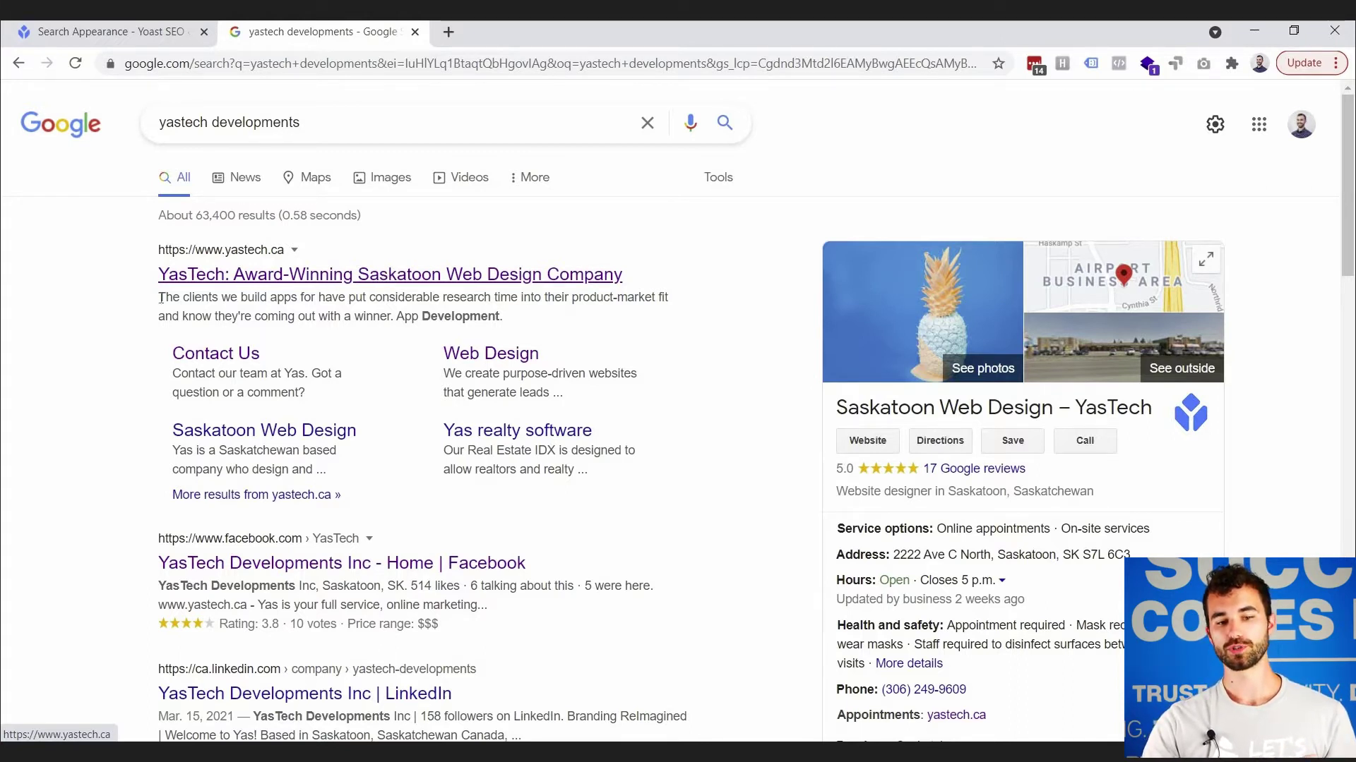
drag(161, 298, 502, 317)
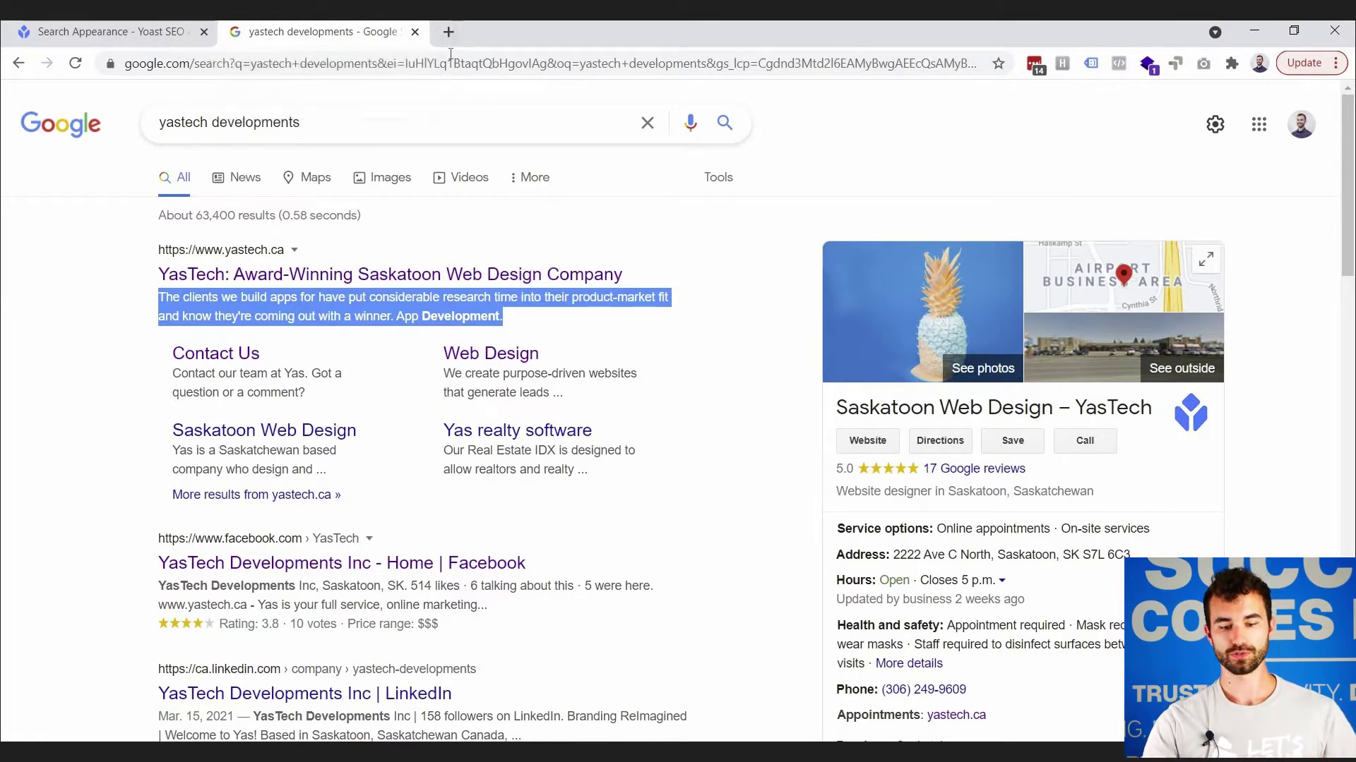
Open yastech.ca in a new browser tab to see its page title.
key(ctrl+t)
text(yastech)
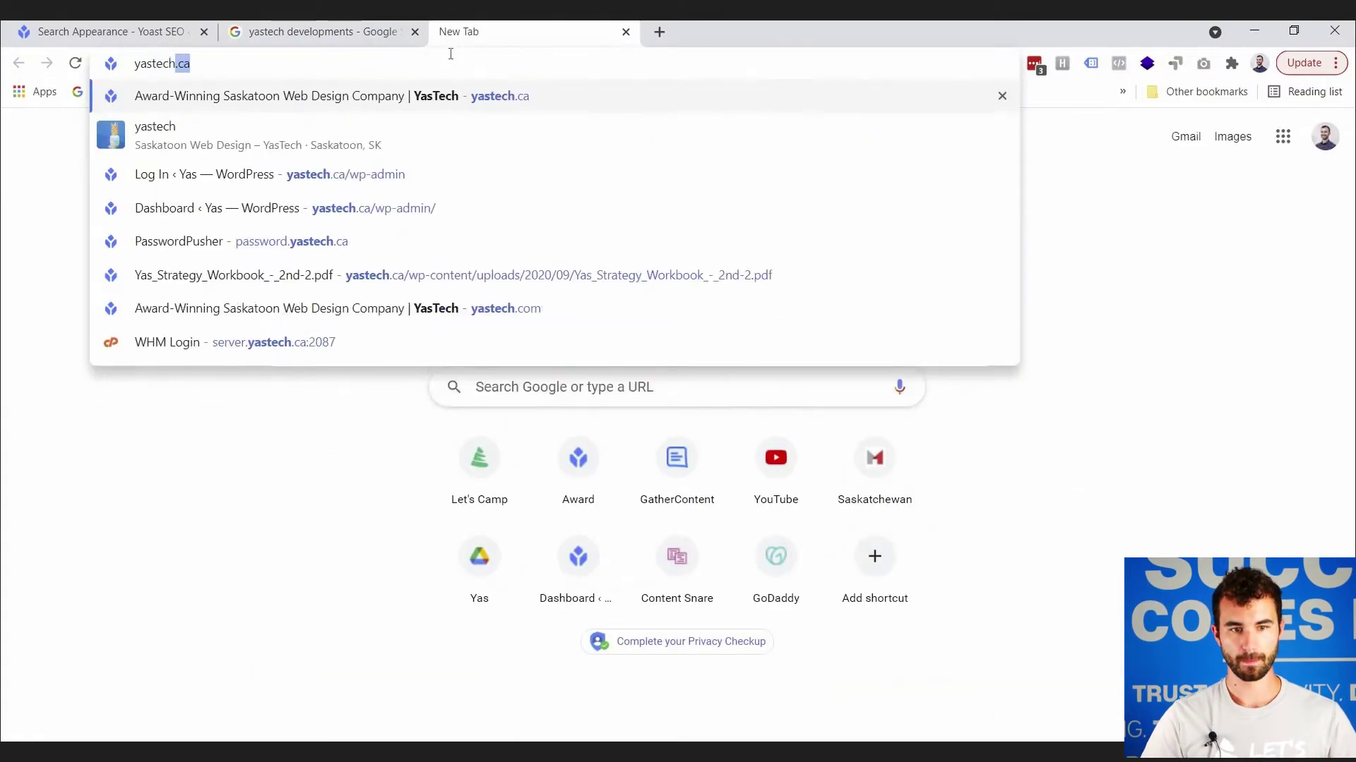
text(,ca)
key(BackSpace)
key(BackSpace)
key(BackSpace)
text(.ca)
key(Return)
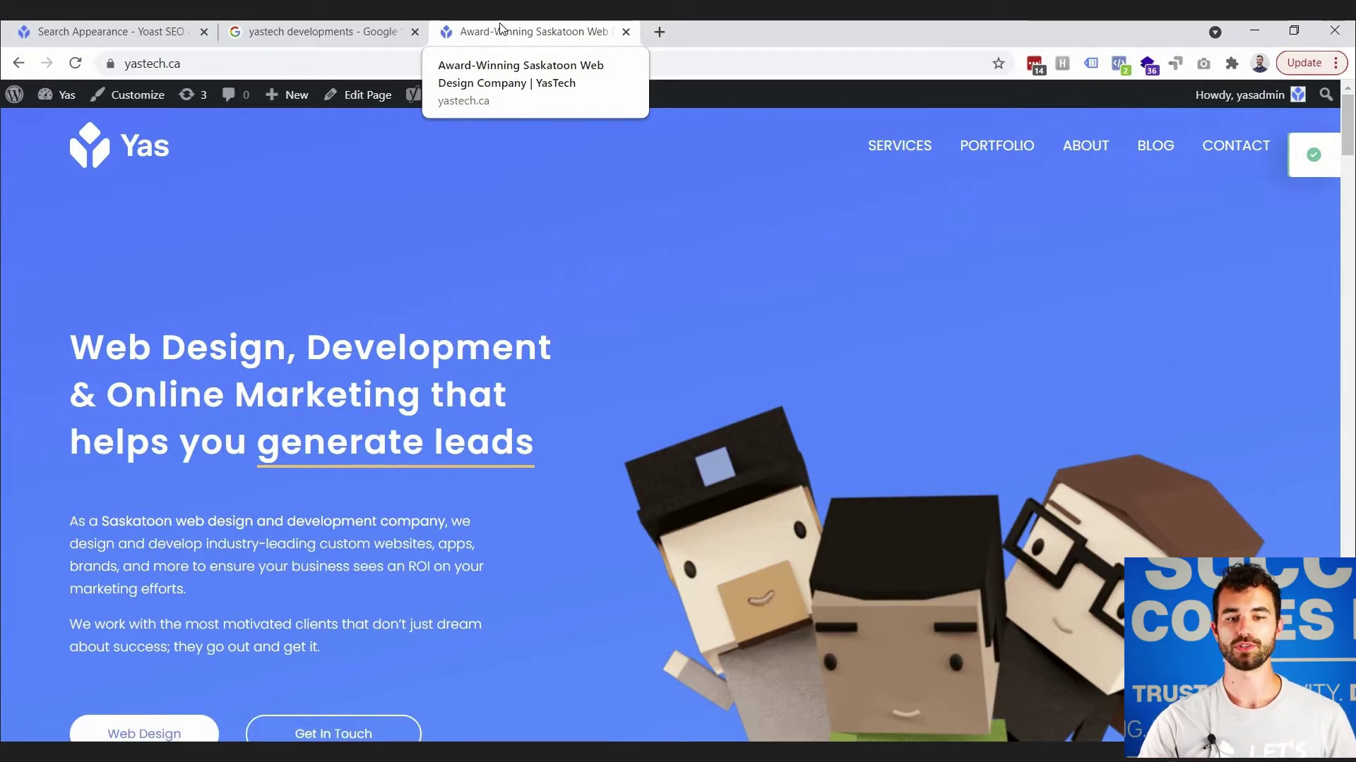
Back in the content type settings, bring up variable suggestions in the posts' meta description with %, and erase the character.
click(117, 35)
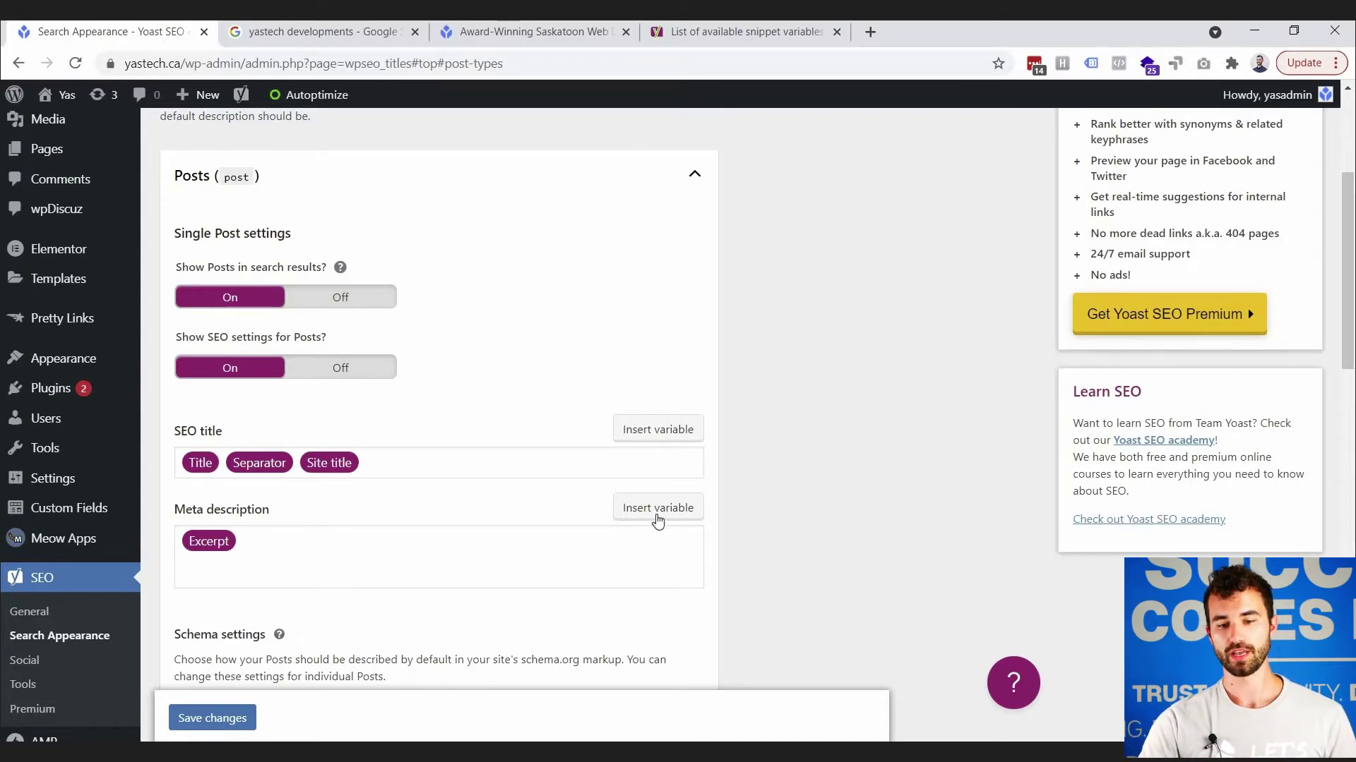
click(352, 531)
text(%)
scroll(356, 526, down, 2)
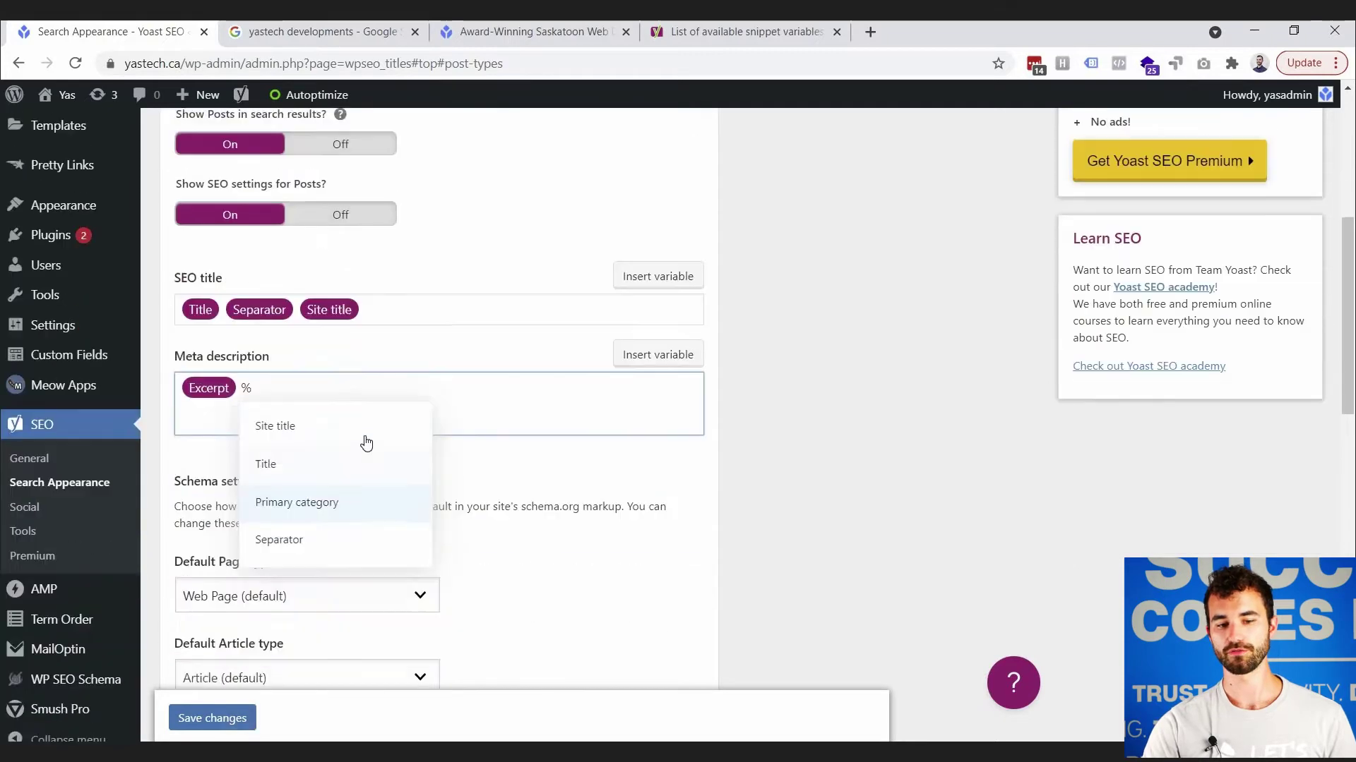
scroll(339, 508, up, 1)
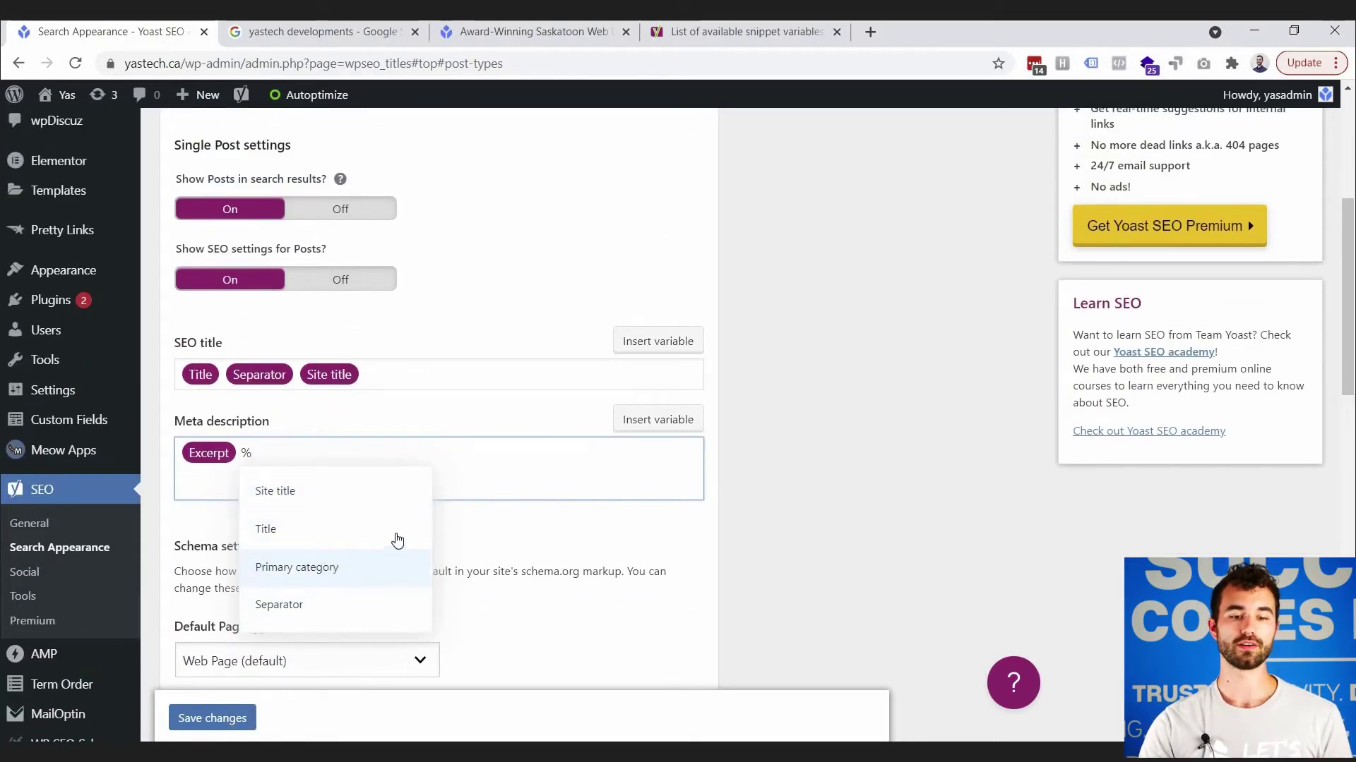
key(Up)
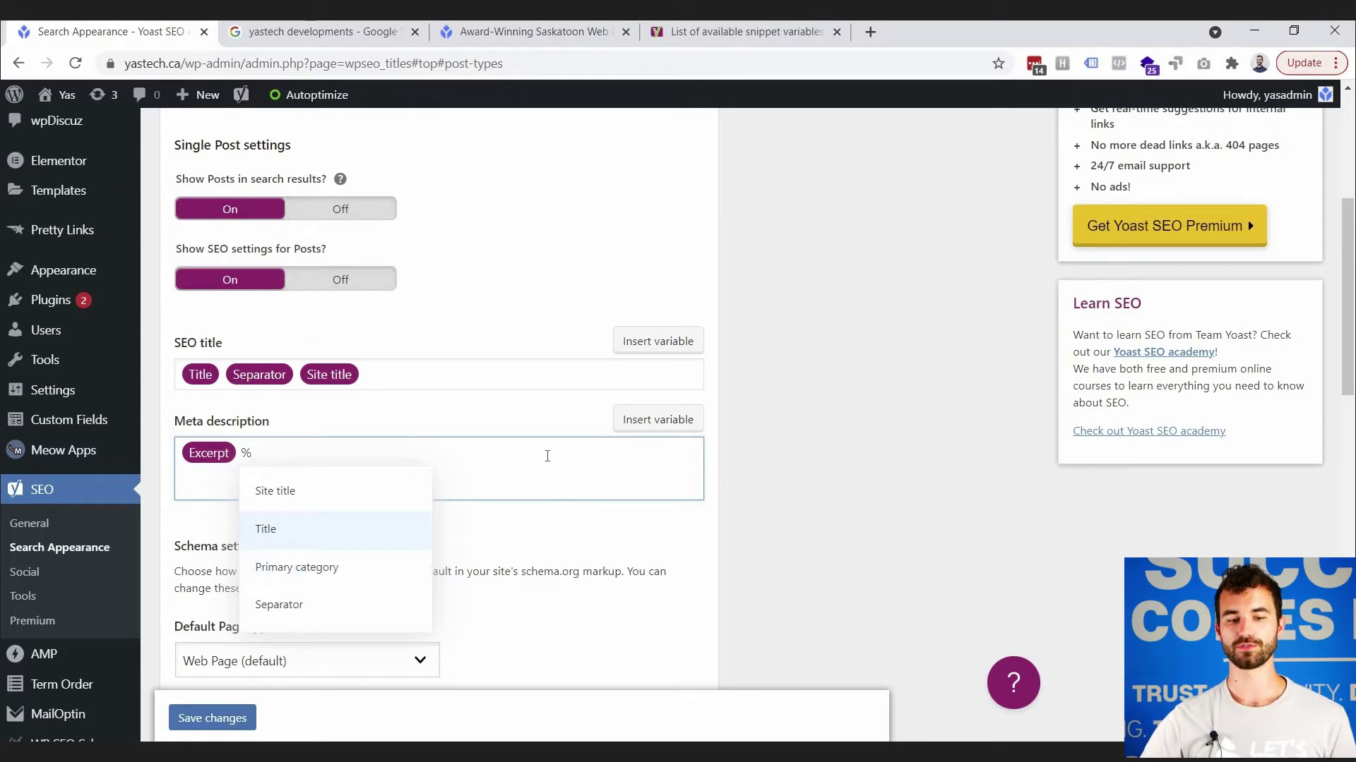
key(BackSpace)
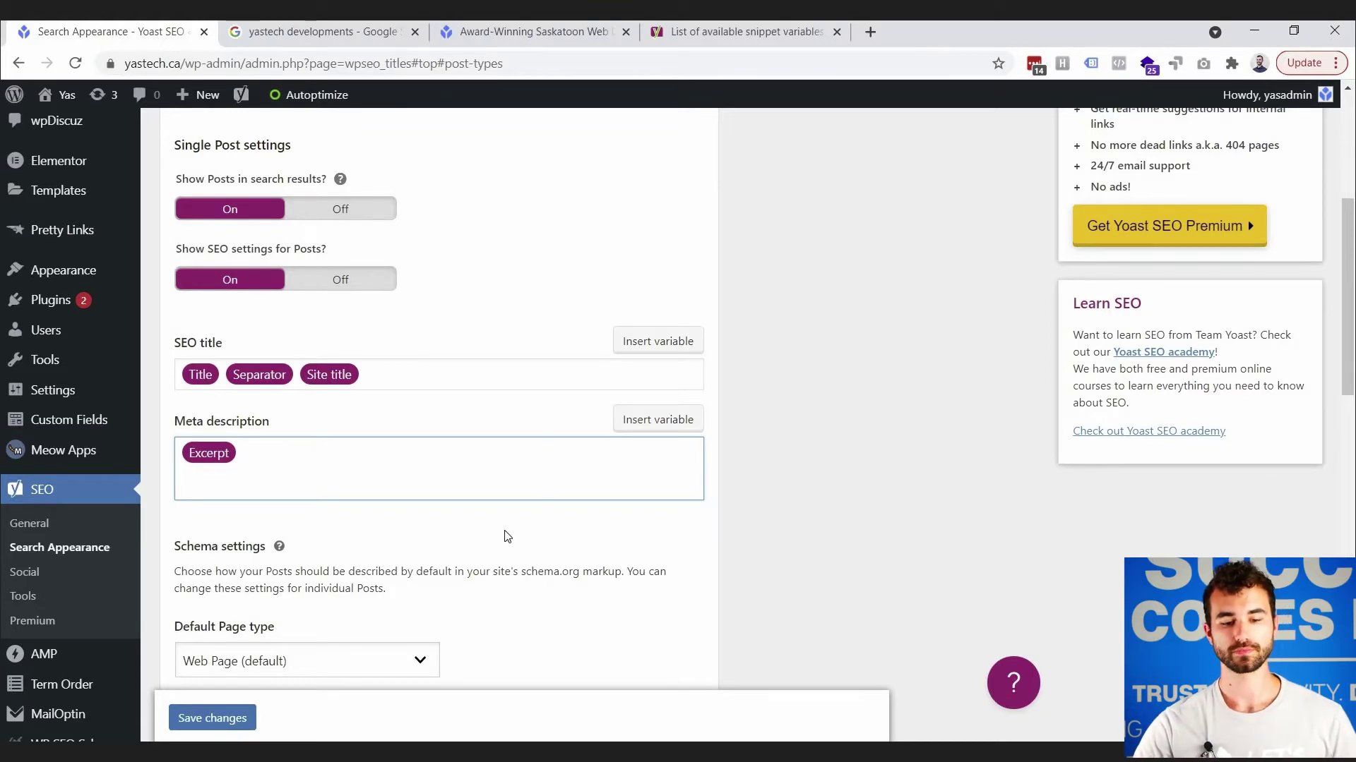
Review the posts' schema settings, browsing the default page types and keeping Web Page (default).
scroll(454, 493, down, 1)
scroll(374, 513, down, 3)
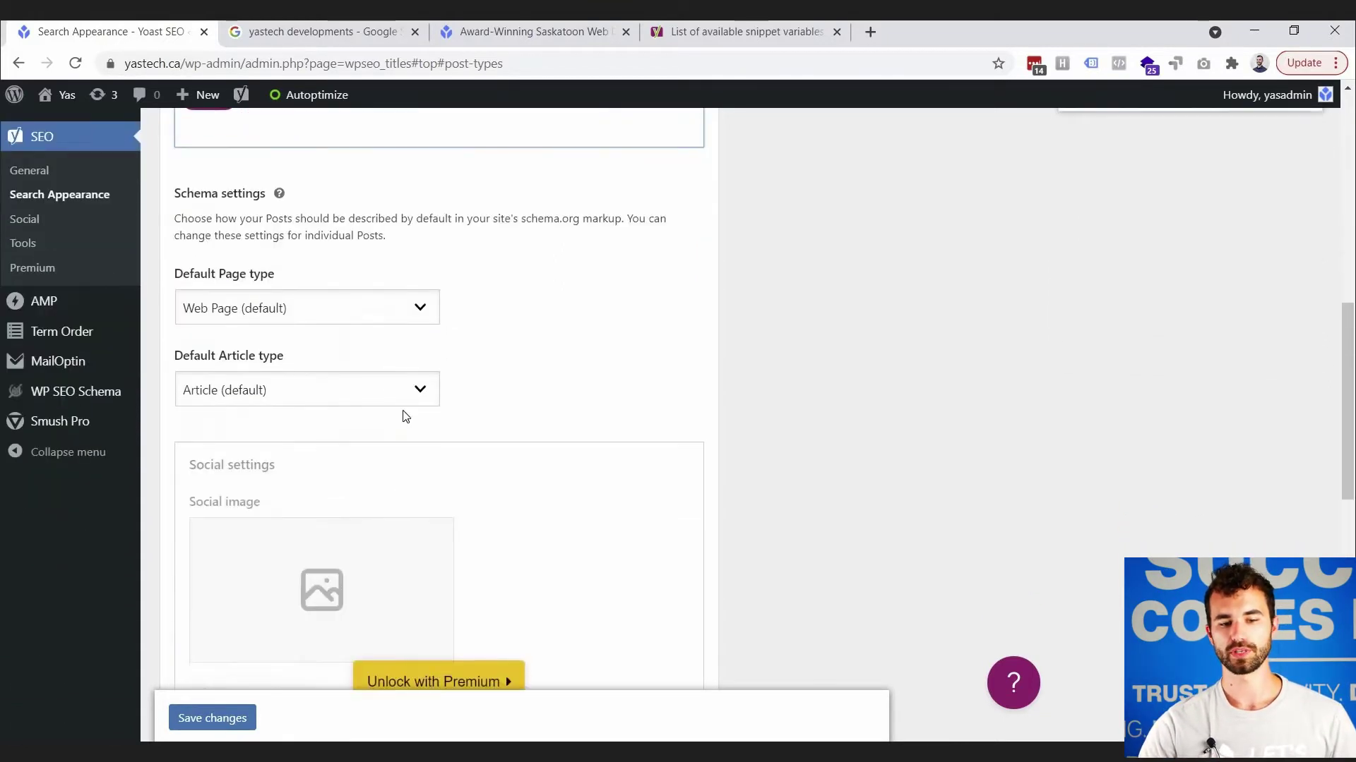
click(308, 307)
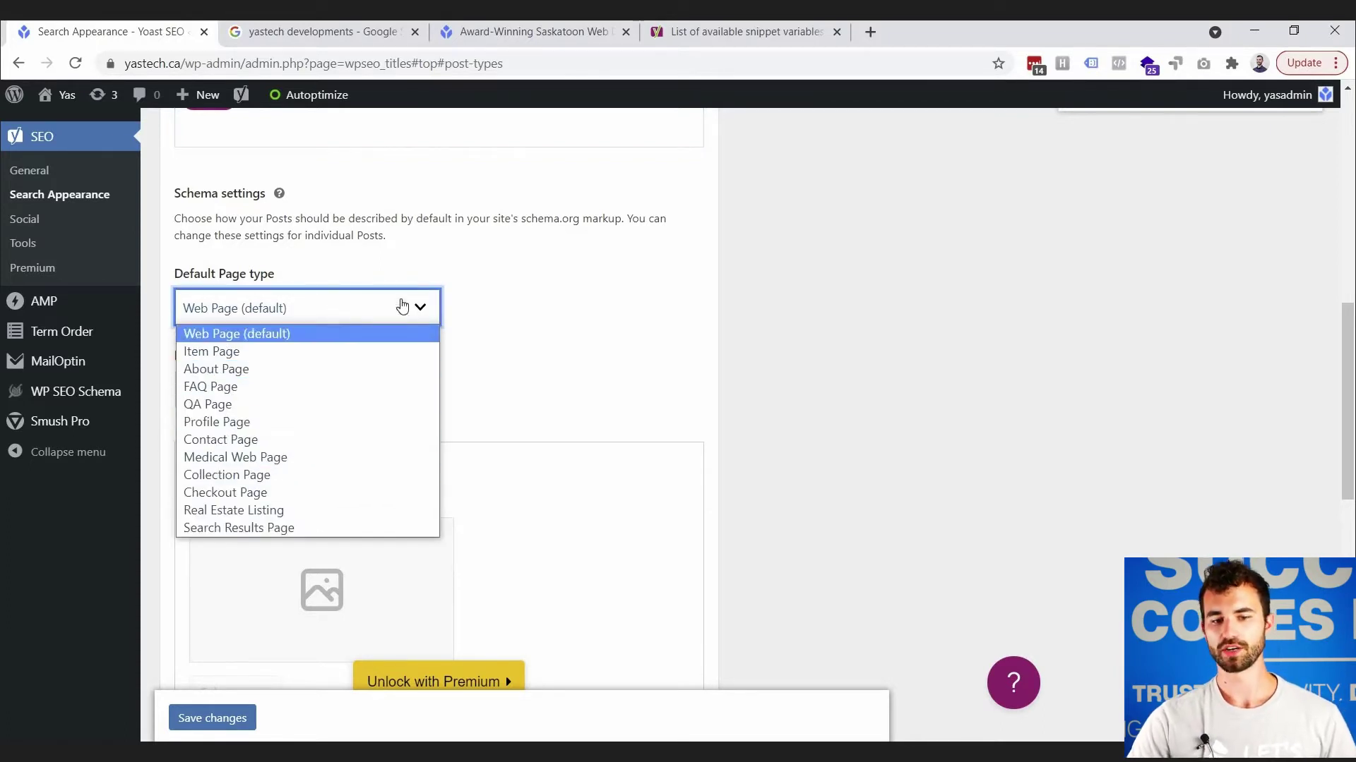
click(327, 333)
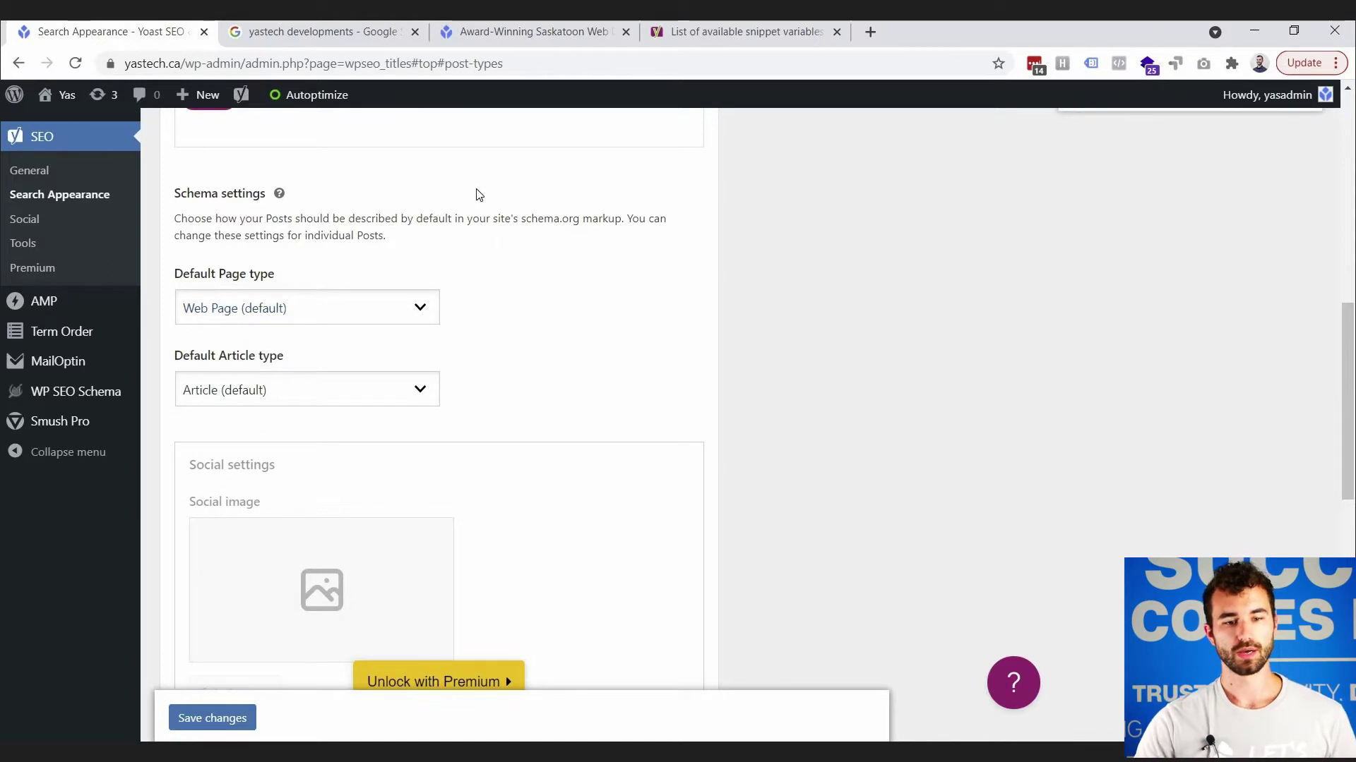
scroll(395, 240, down, 1)
scroll(436, 320, down, 1)
scroll(436, 320, up, 1)
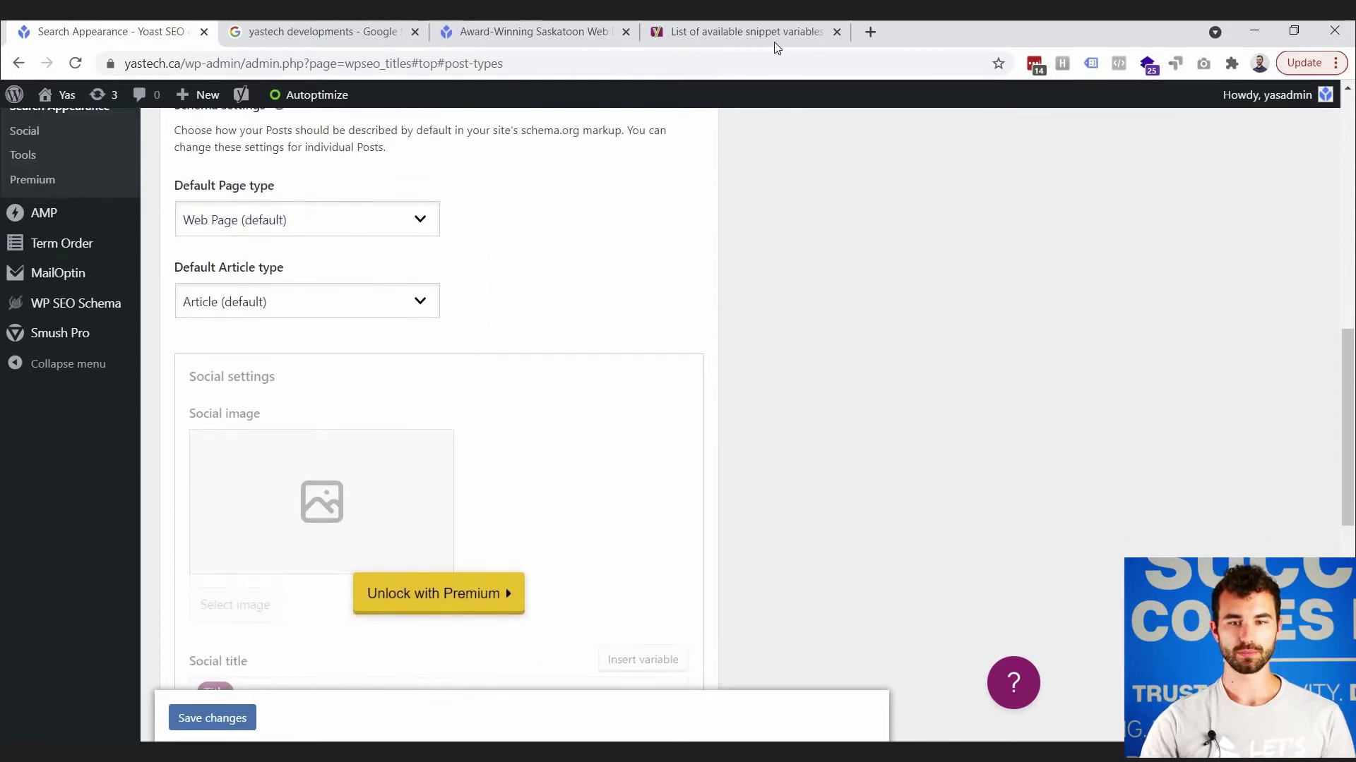
Switch to the Yoast help article on snippet variables and examine the basic variables table.
click(738, 32)
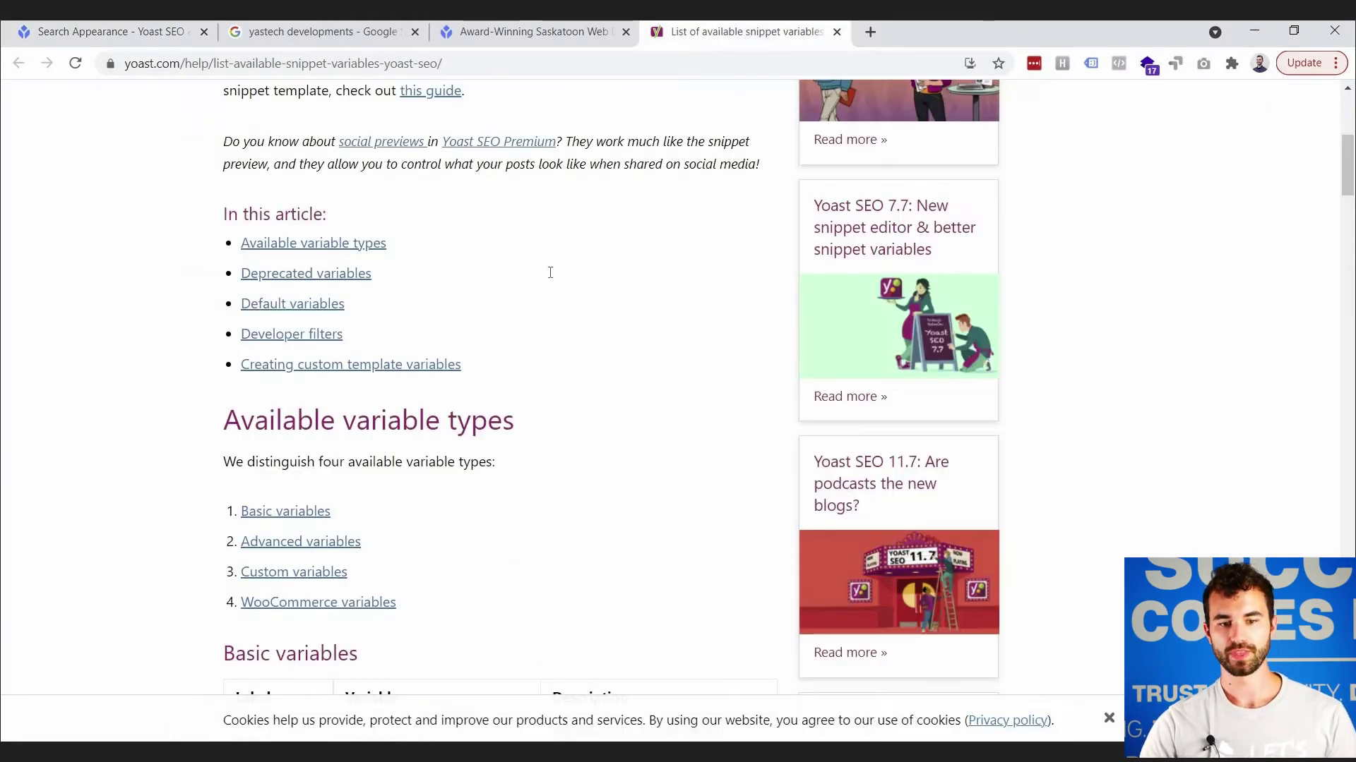
scroll(548, 269, up, 5)
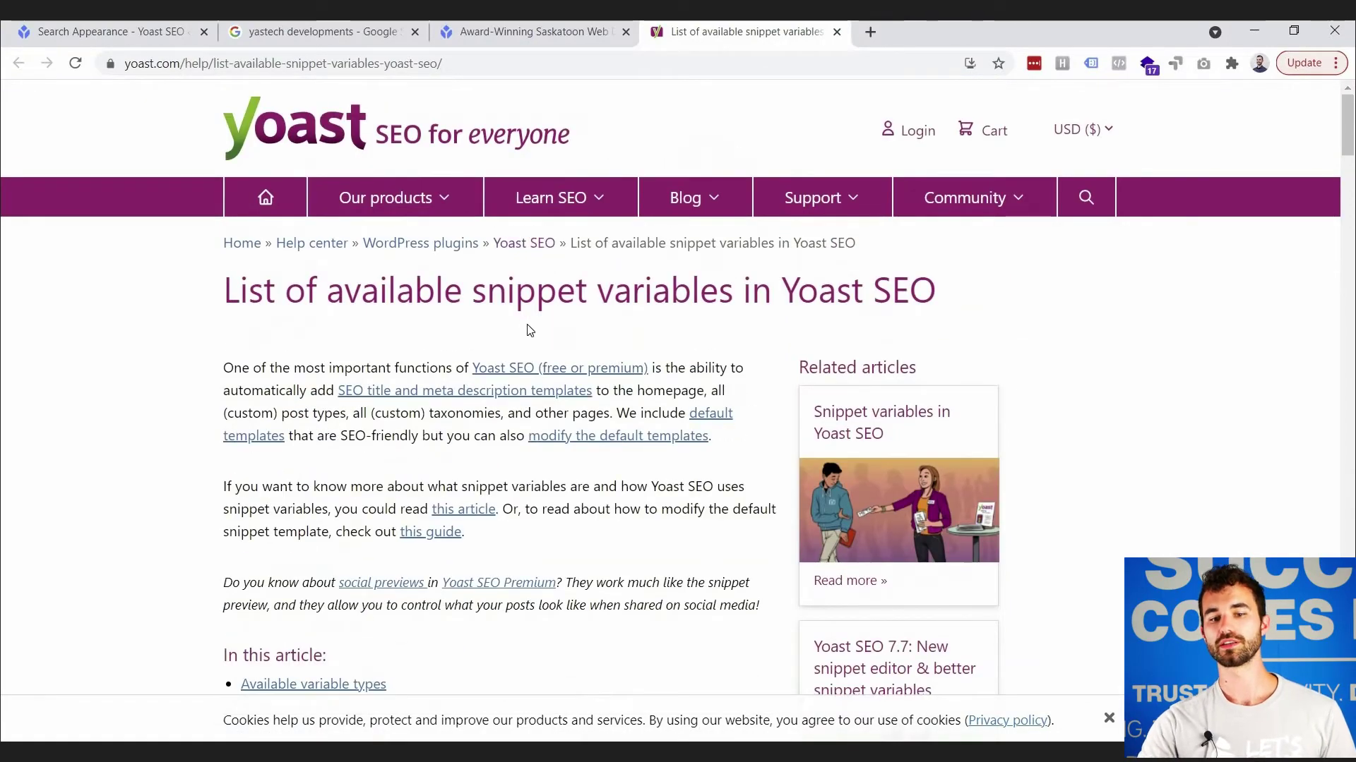
scroll(492, 309, down, 15)
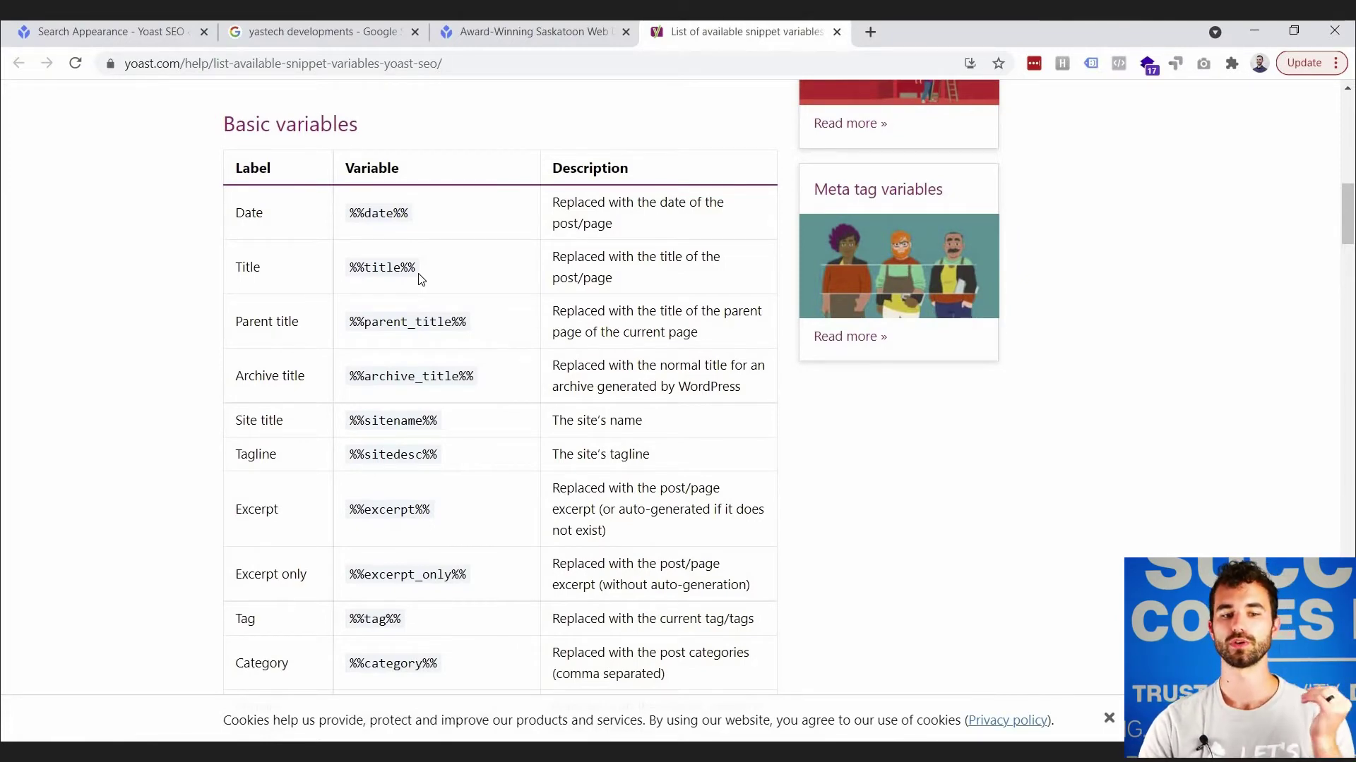
scroll(390, 315, up, 5)
scroll(379, 281, down, 3)
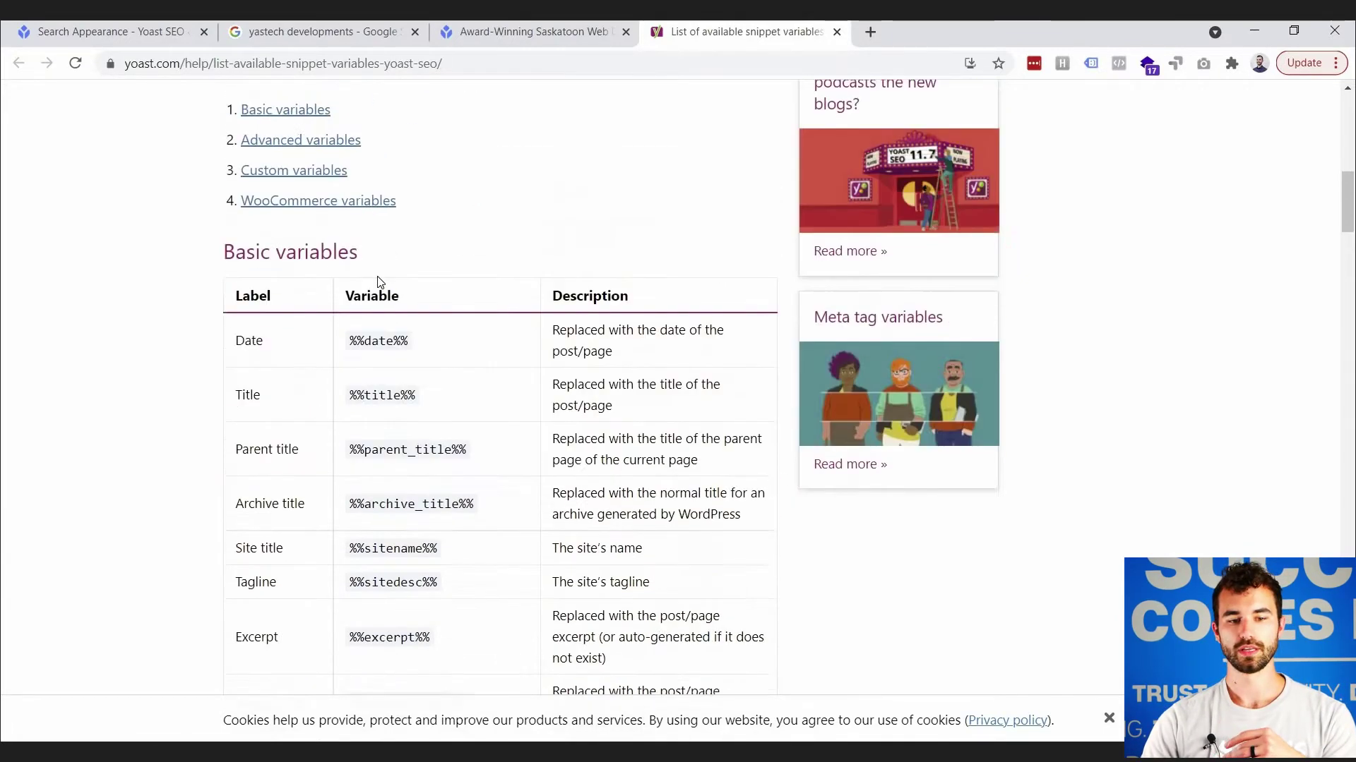
scroll(380, 282, down, 3)
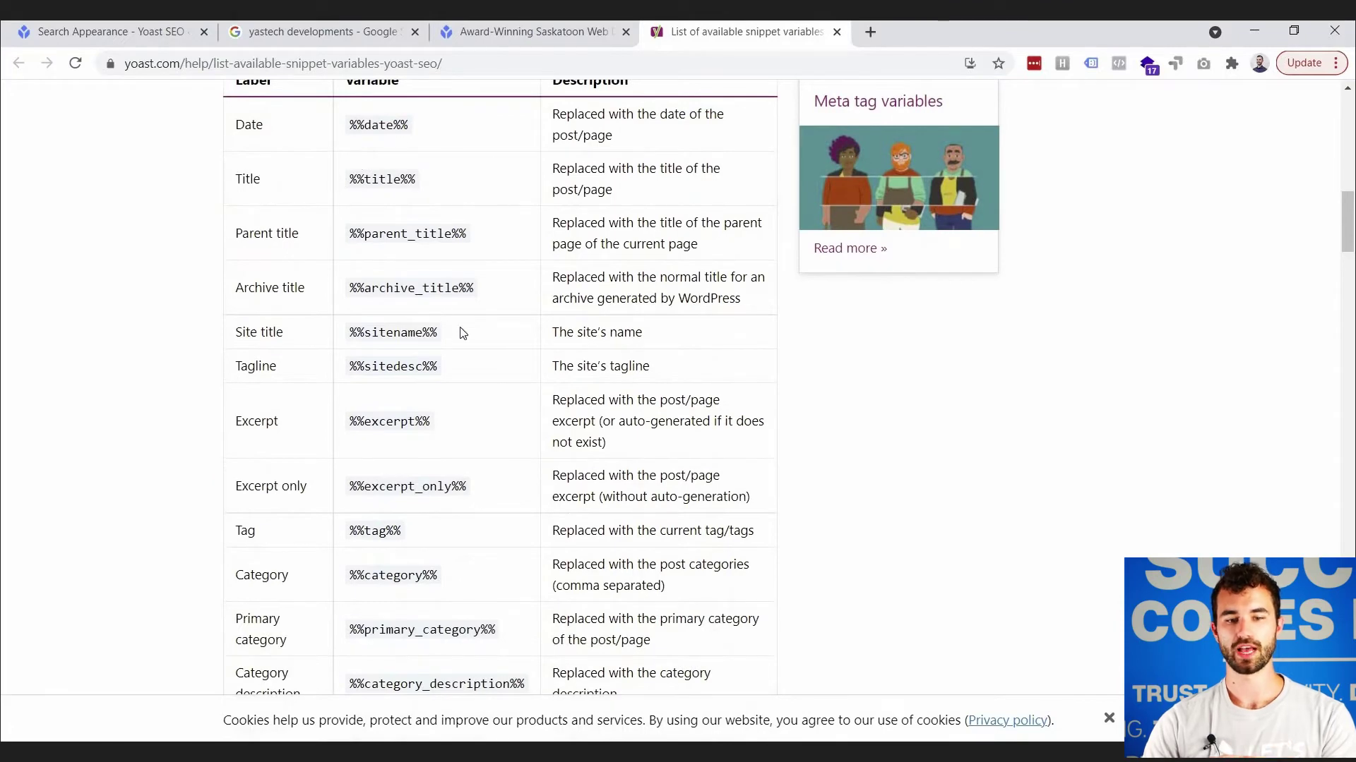
Return to the Search Appearance settings, look over the remaining content types from Pages to FAQ, and save the changes.
scroll(534, 298, up, 1)
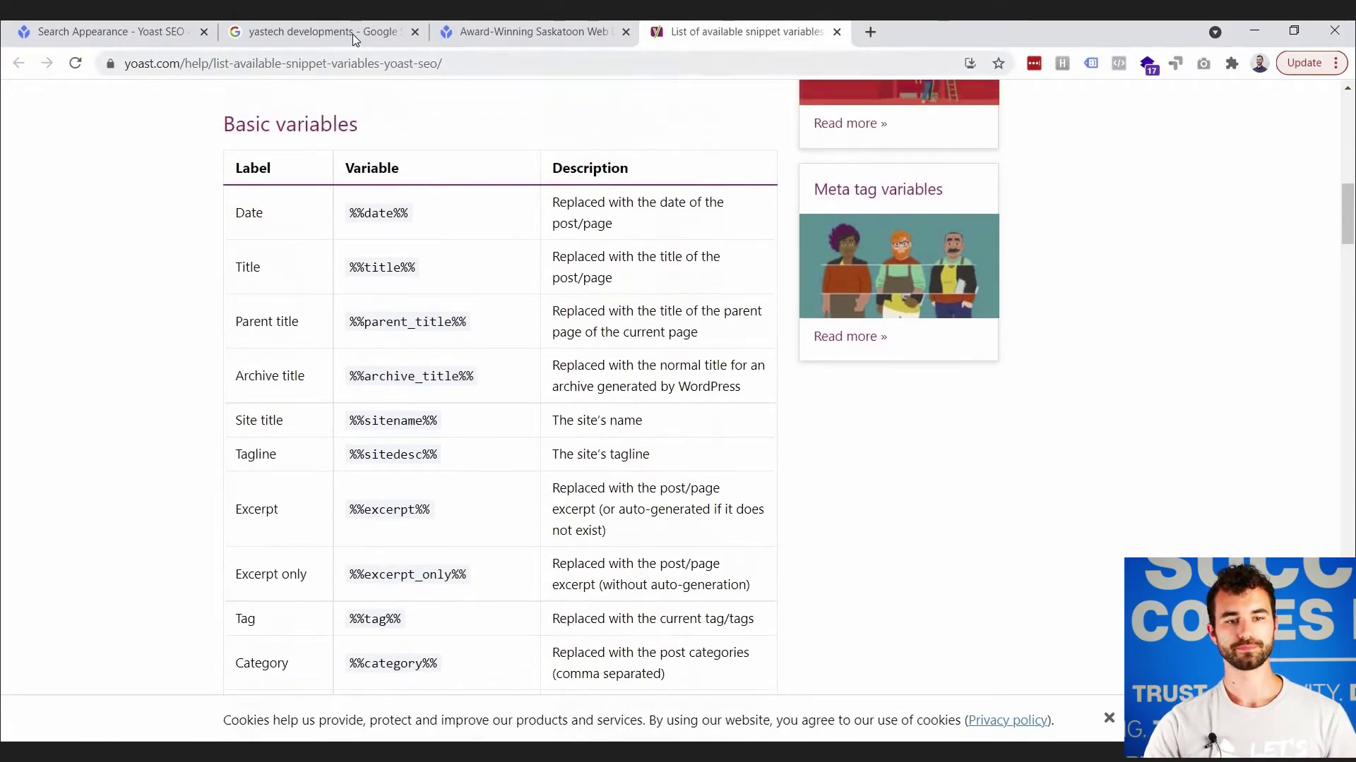
click(353, 32)
click(113, 32)
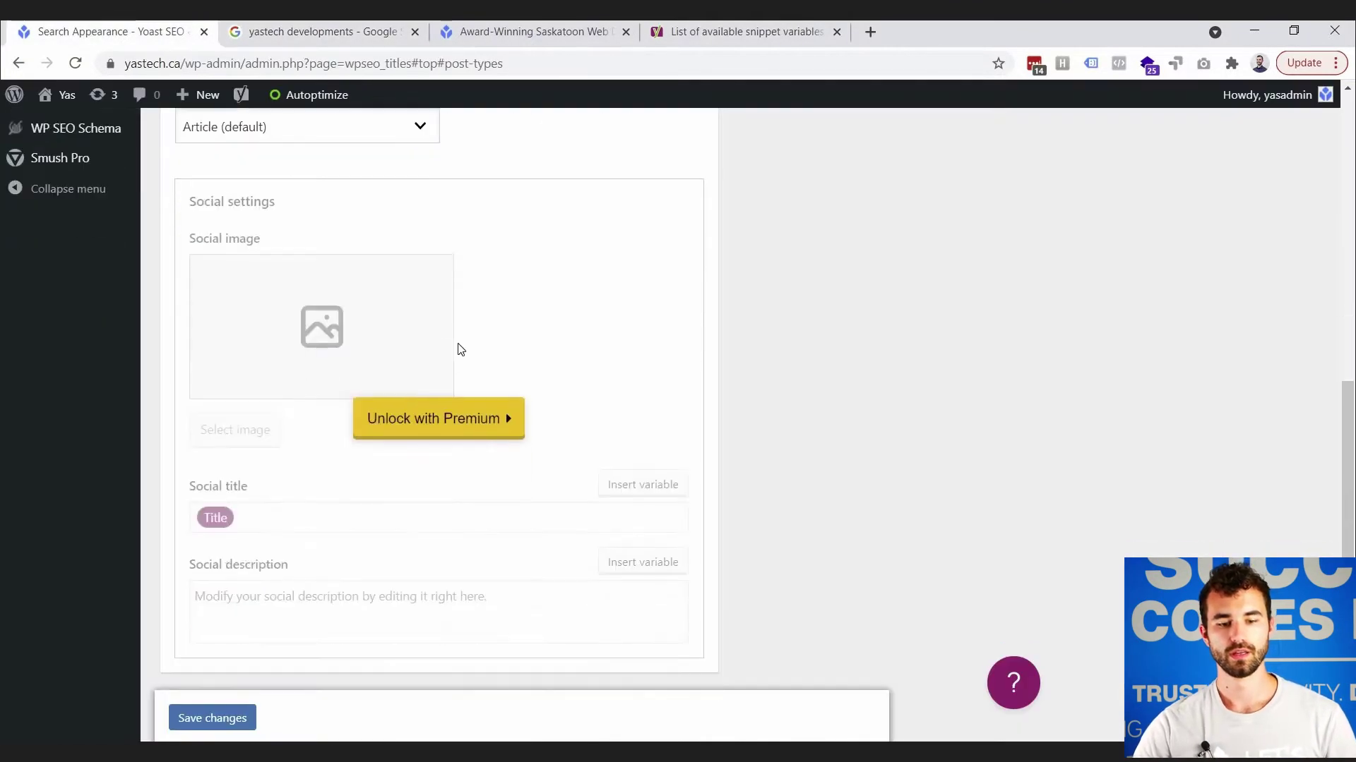
scroll(460, 350, down, 6)
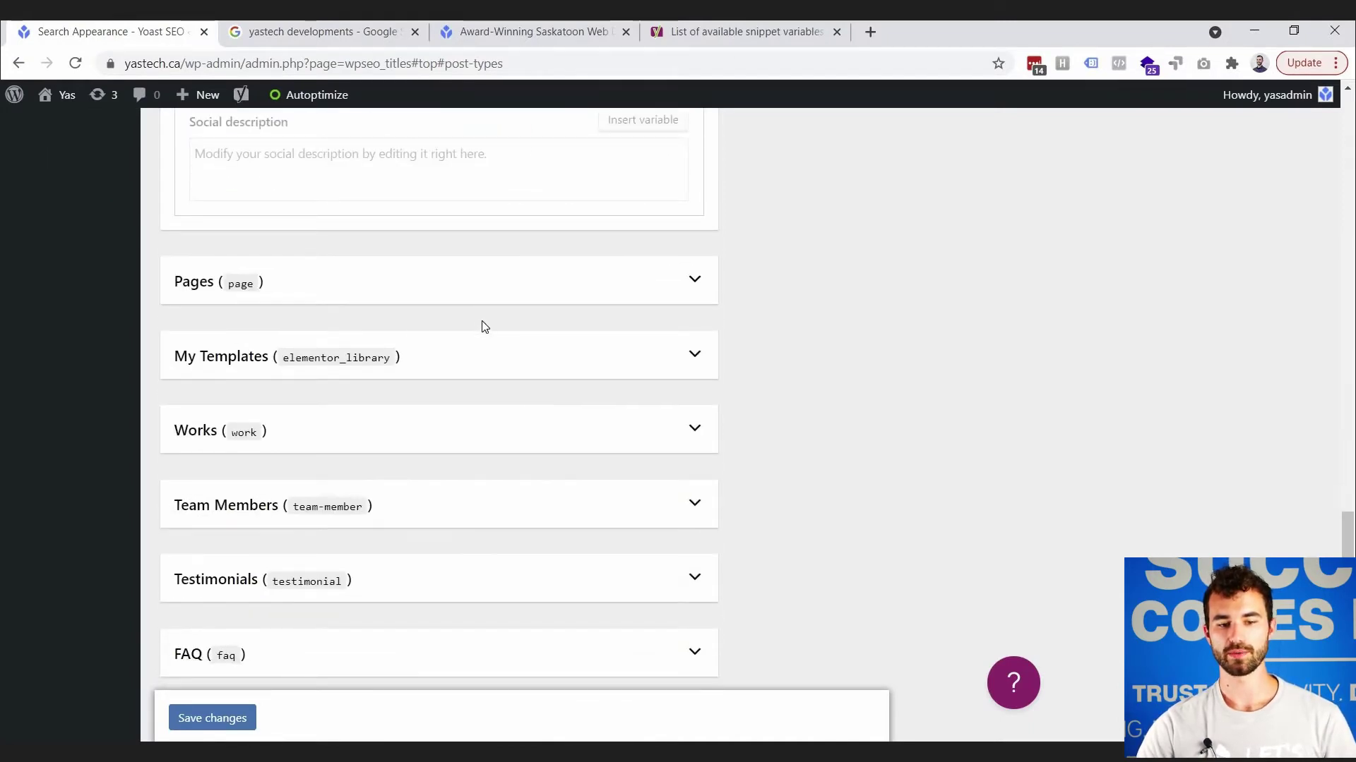
scroll(310, 226, down, 1)
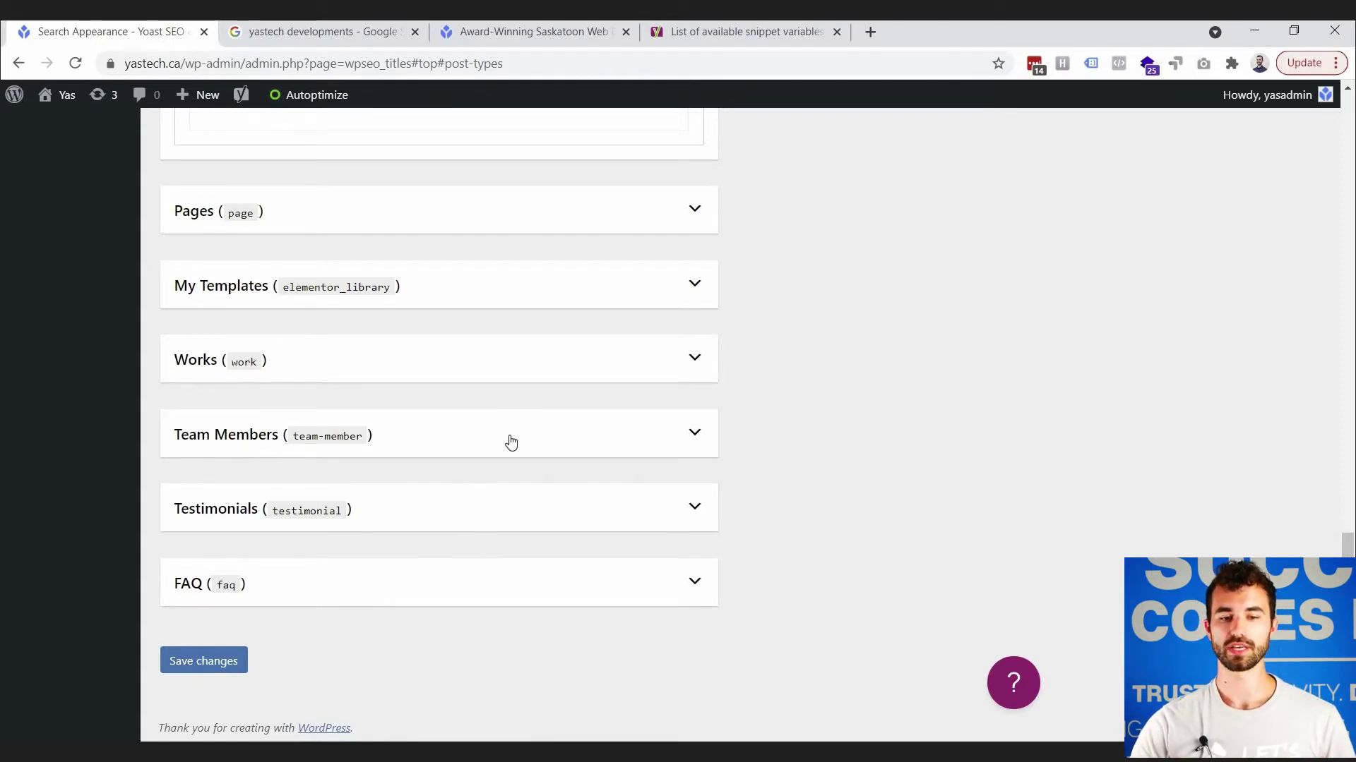
scroll(505, 248, up, 5)
scroll(424, 424, down, 5)
click(201, 661)
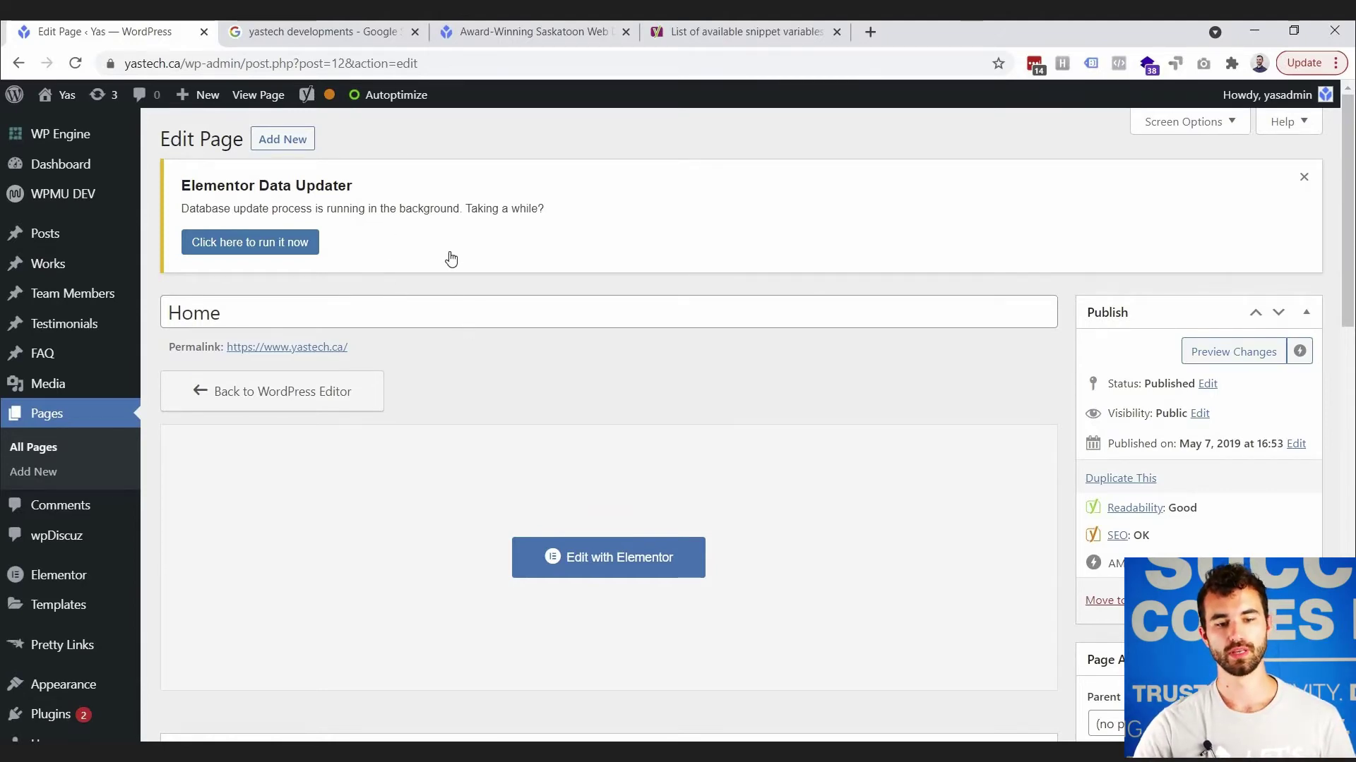
Review the Home page's Yoast SEO section, including its focus keyphrase, and open its readability analysis.
scroll(451, 259, down, 7)
scroll(384, 199, down, 1)
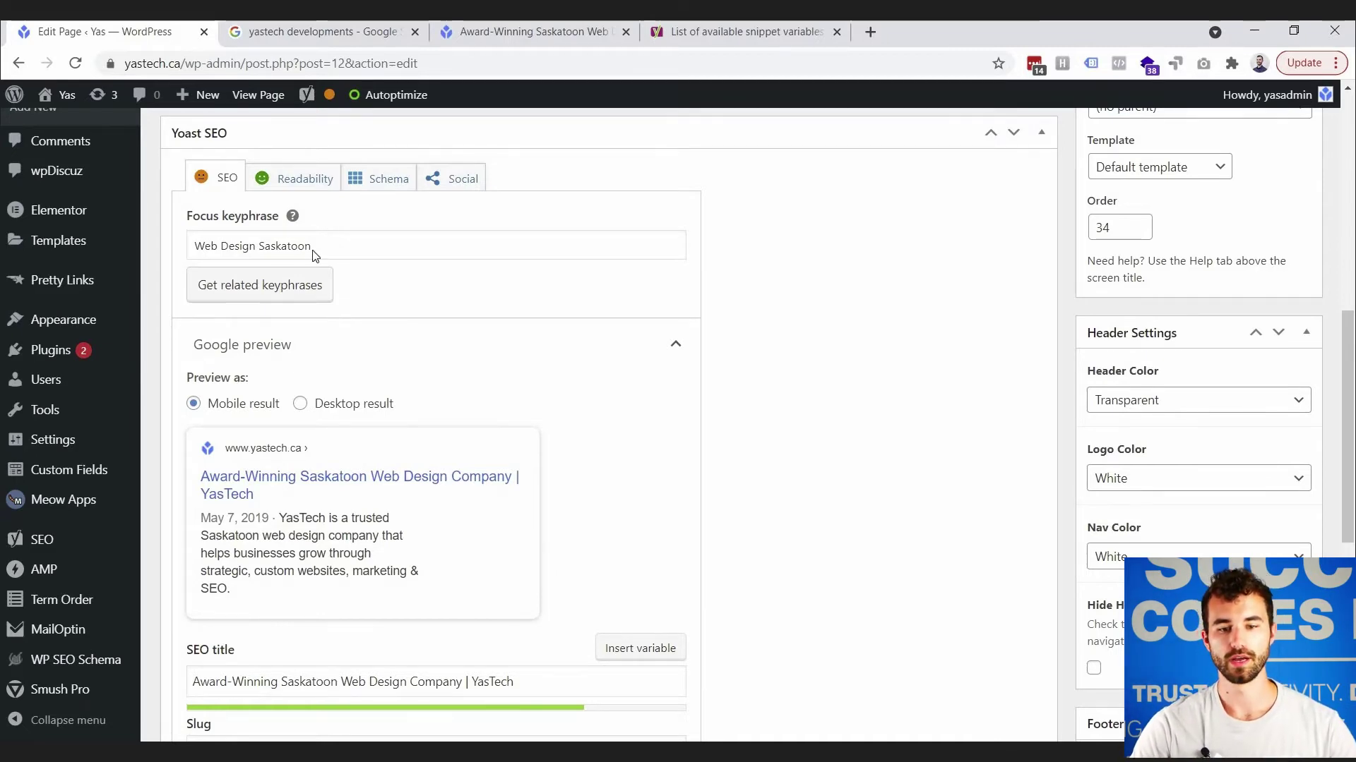
scroll(316, 255, down, 1)
scroll(141, 279, up, 2)
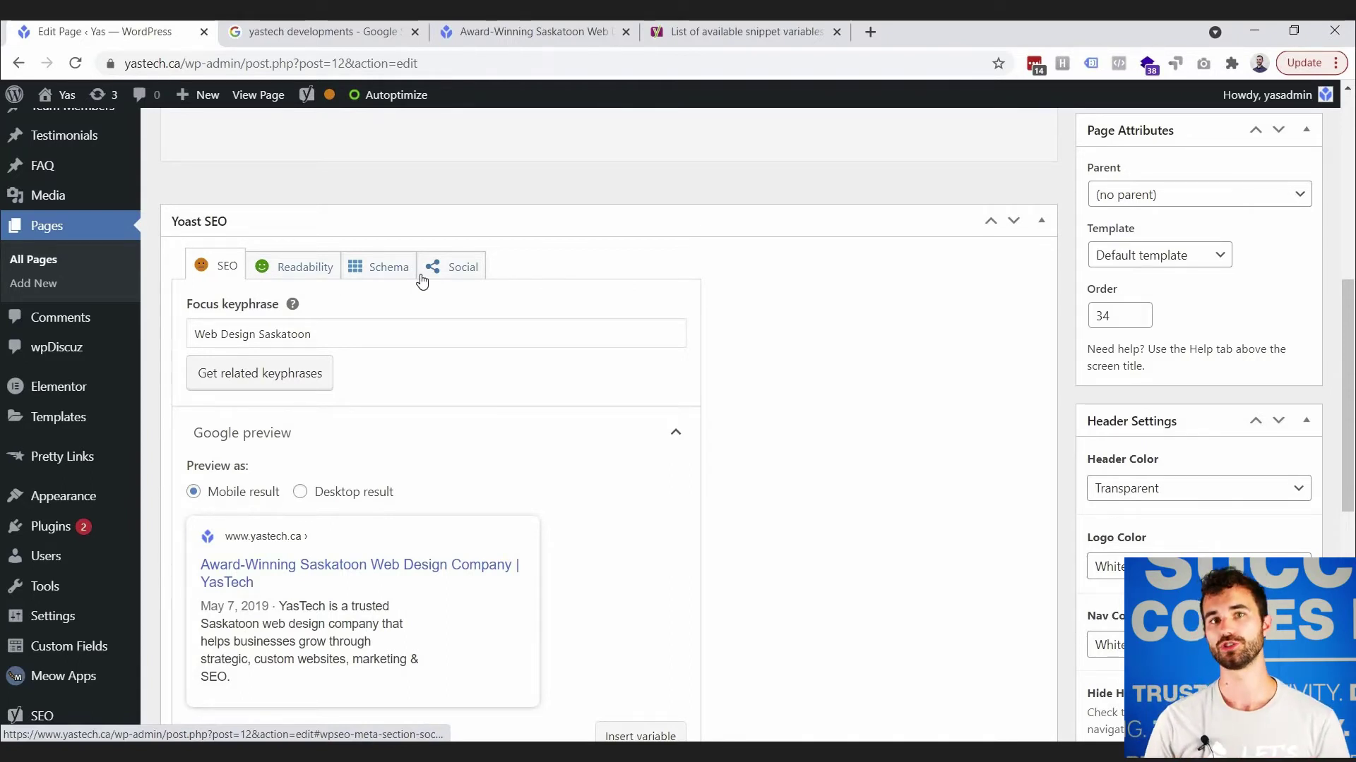
click(315, 277)
scroll(307, 332, down, 1)
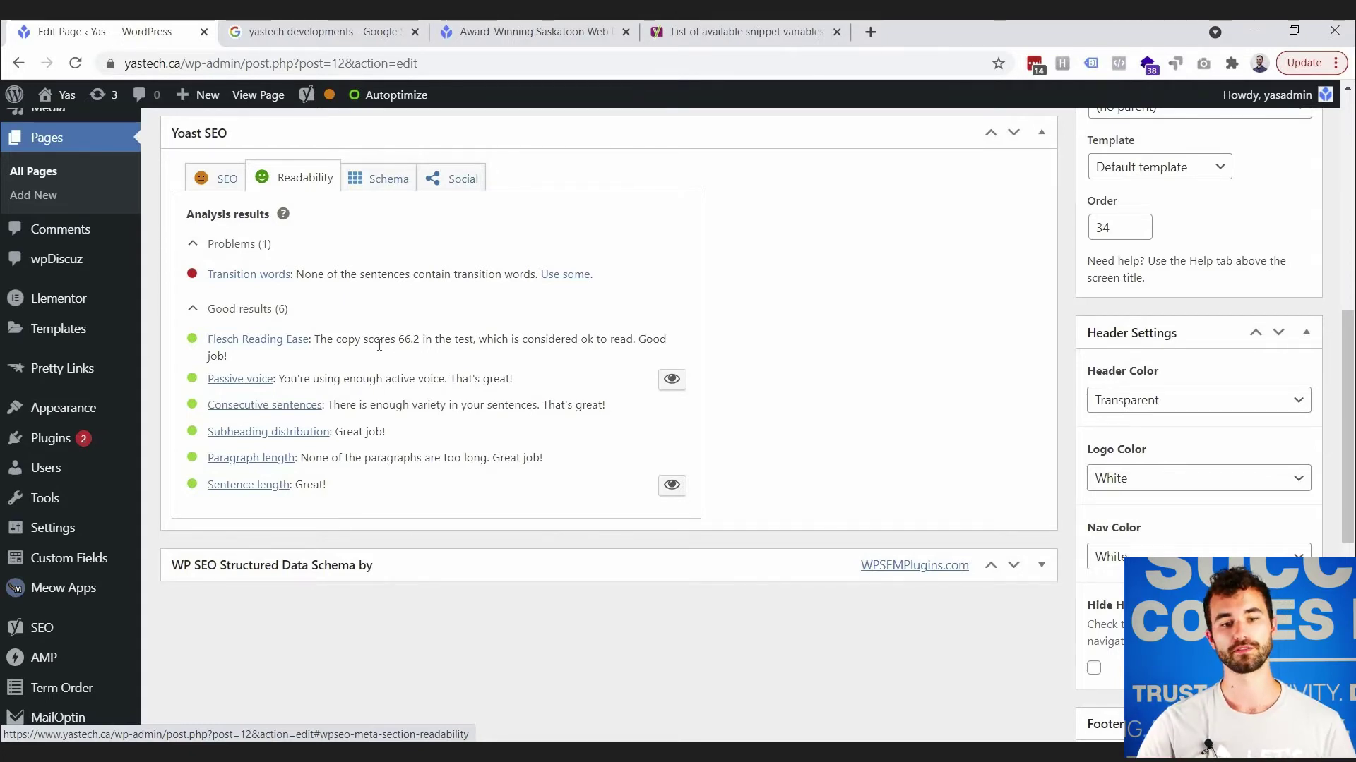
Go back to the Home page's SEO settings and examine the Google preview and the keyword and brand parts of the SEO title.
click(223, 187)
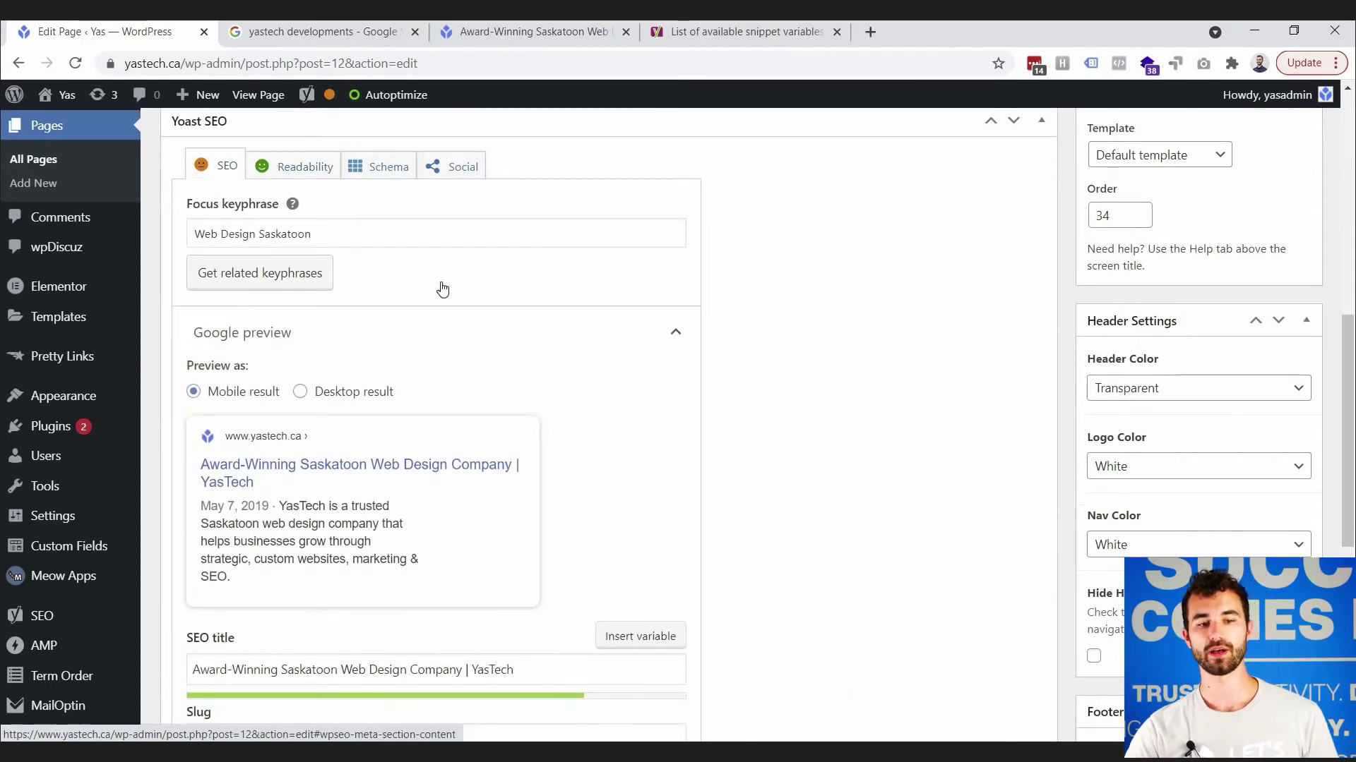
scroll(438, 276, down, 4)
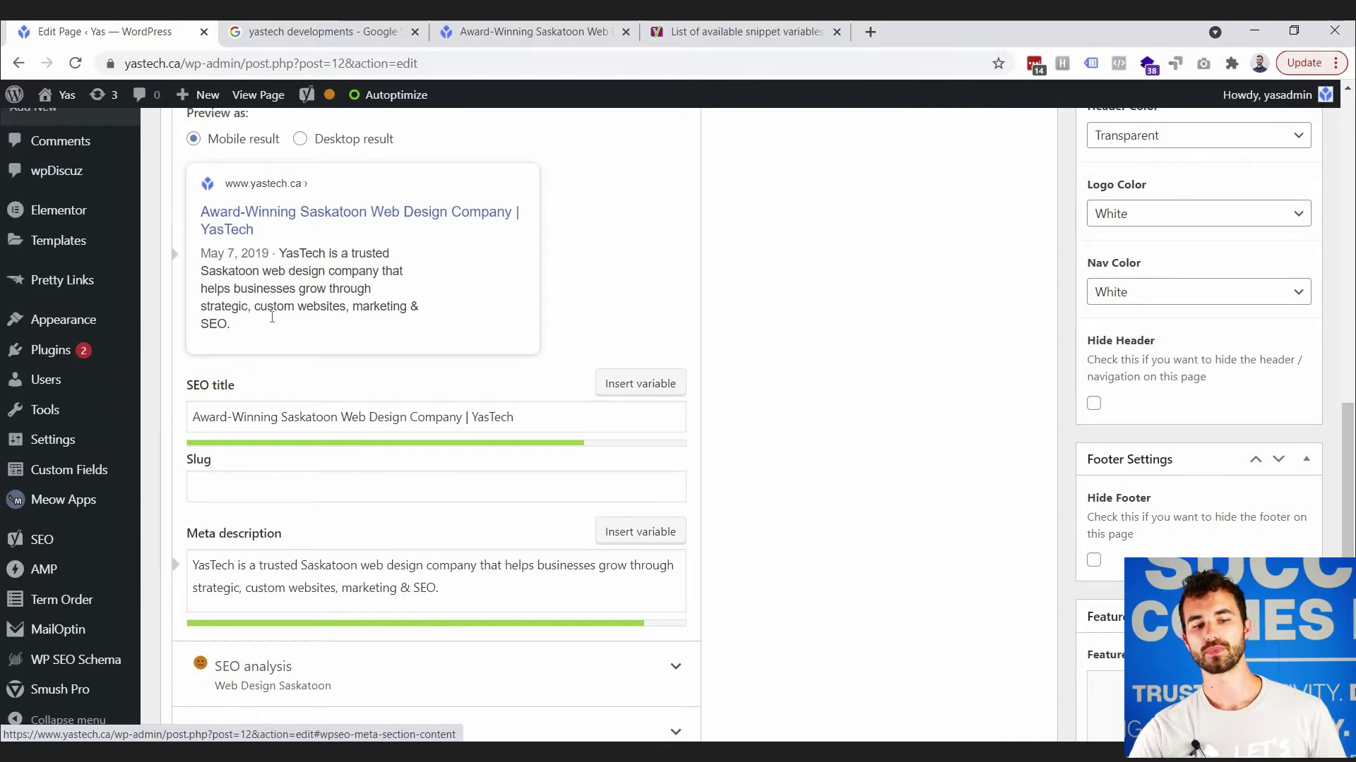
scroll(304, 290, down, 1)
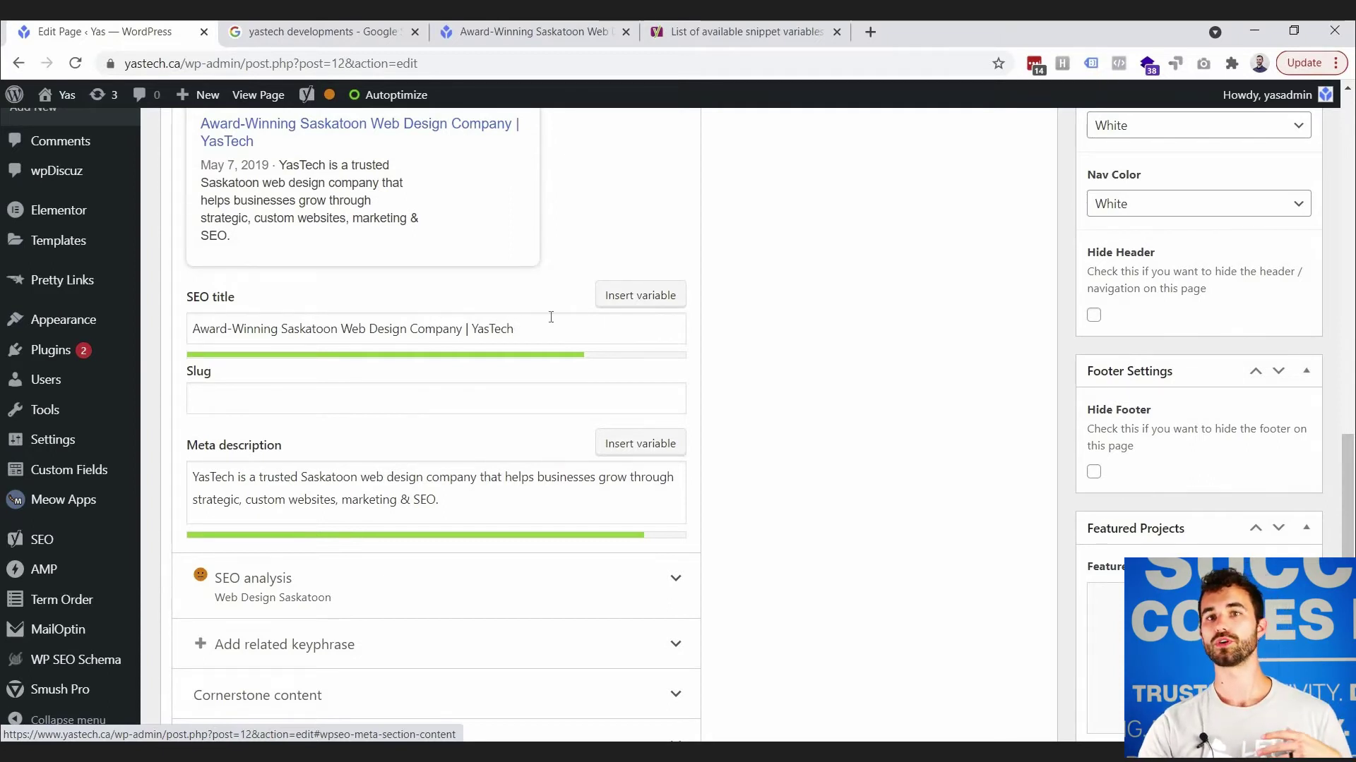
double_click(485, 329)
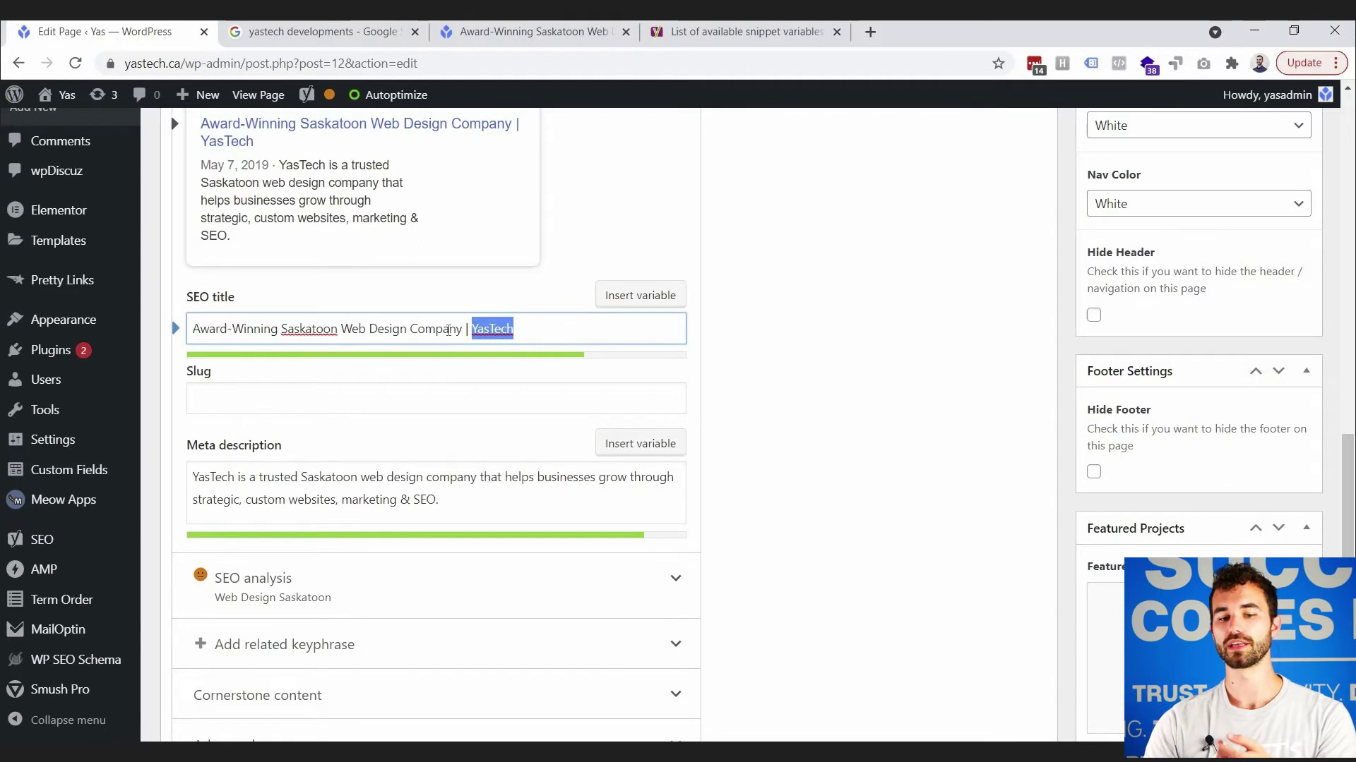
drag(352, 328, 457, 330)
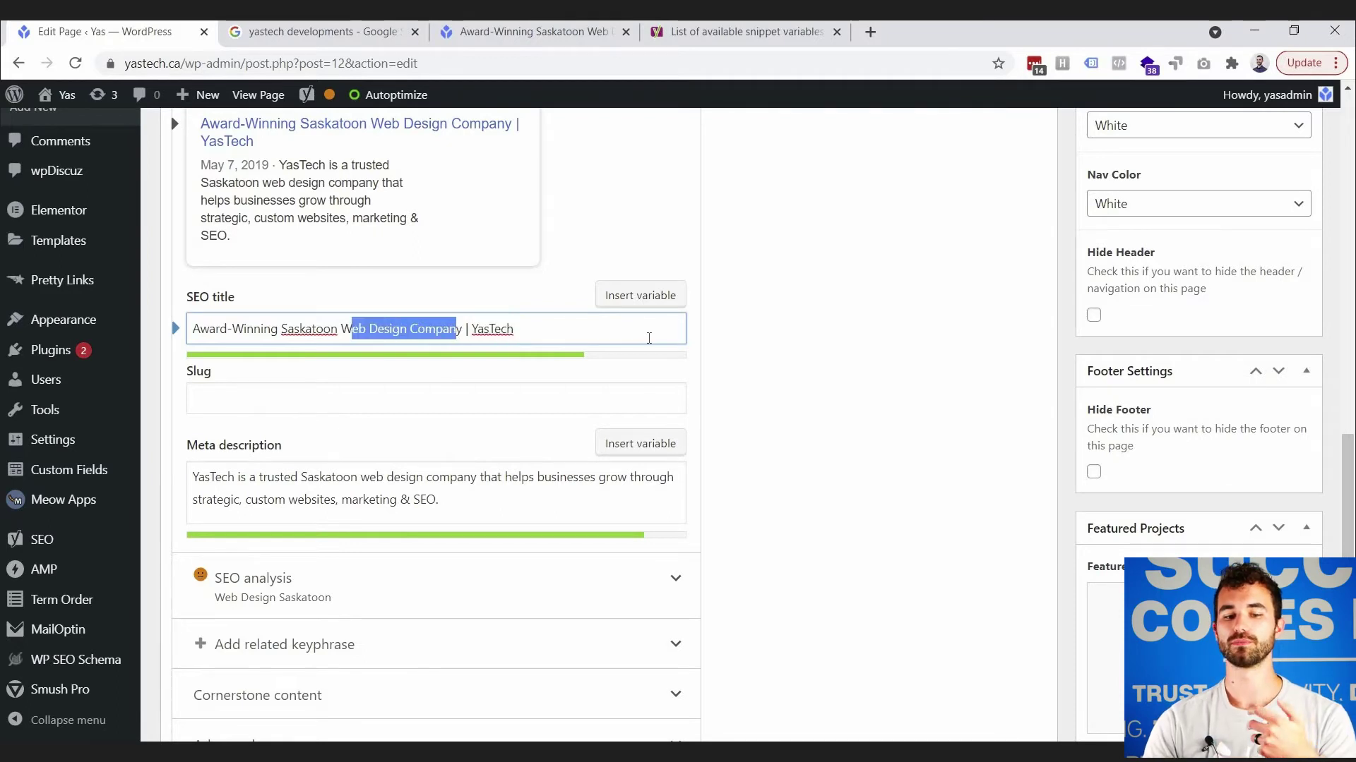
click(732, 263)
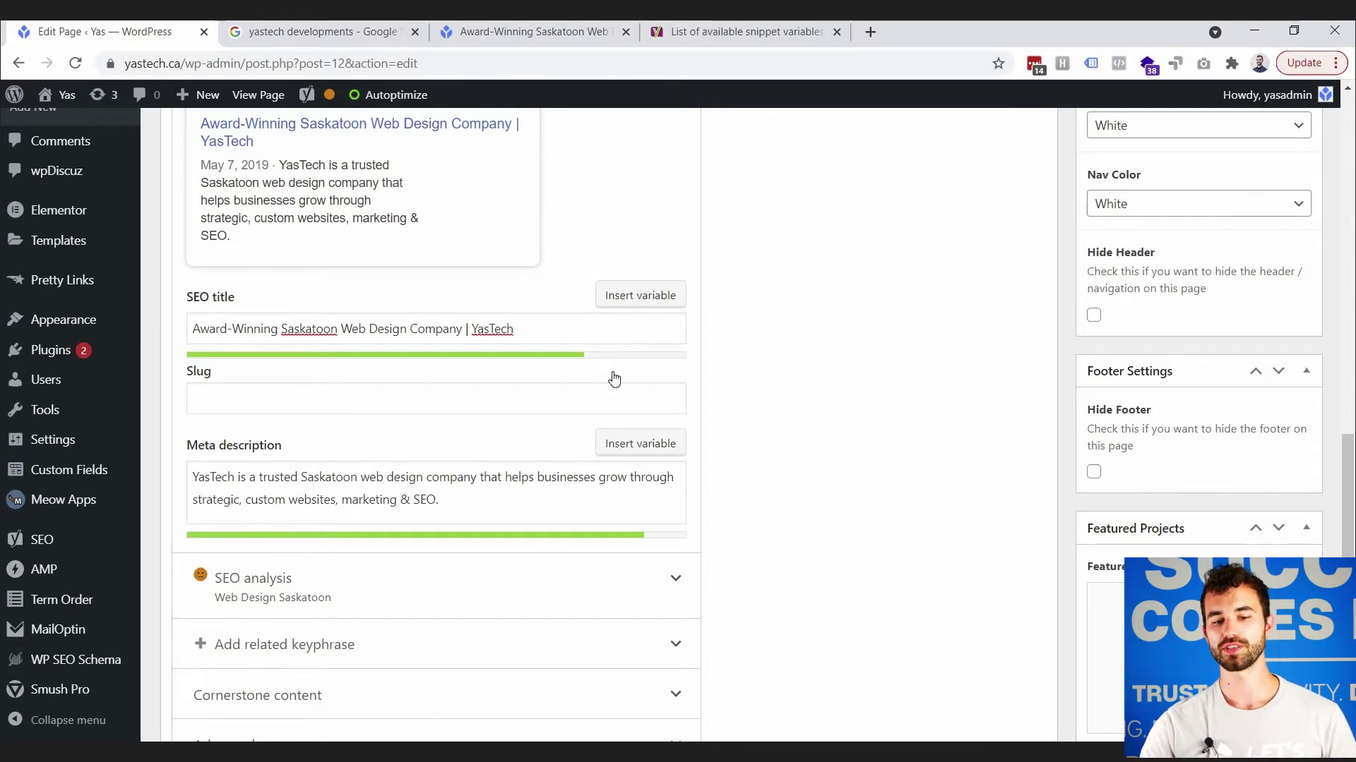
click(522, 341)
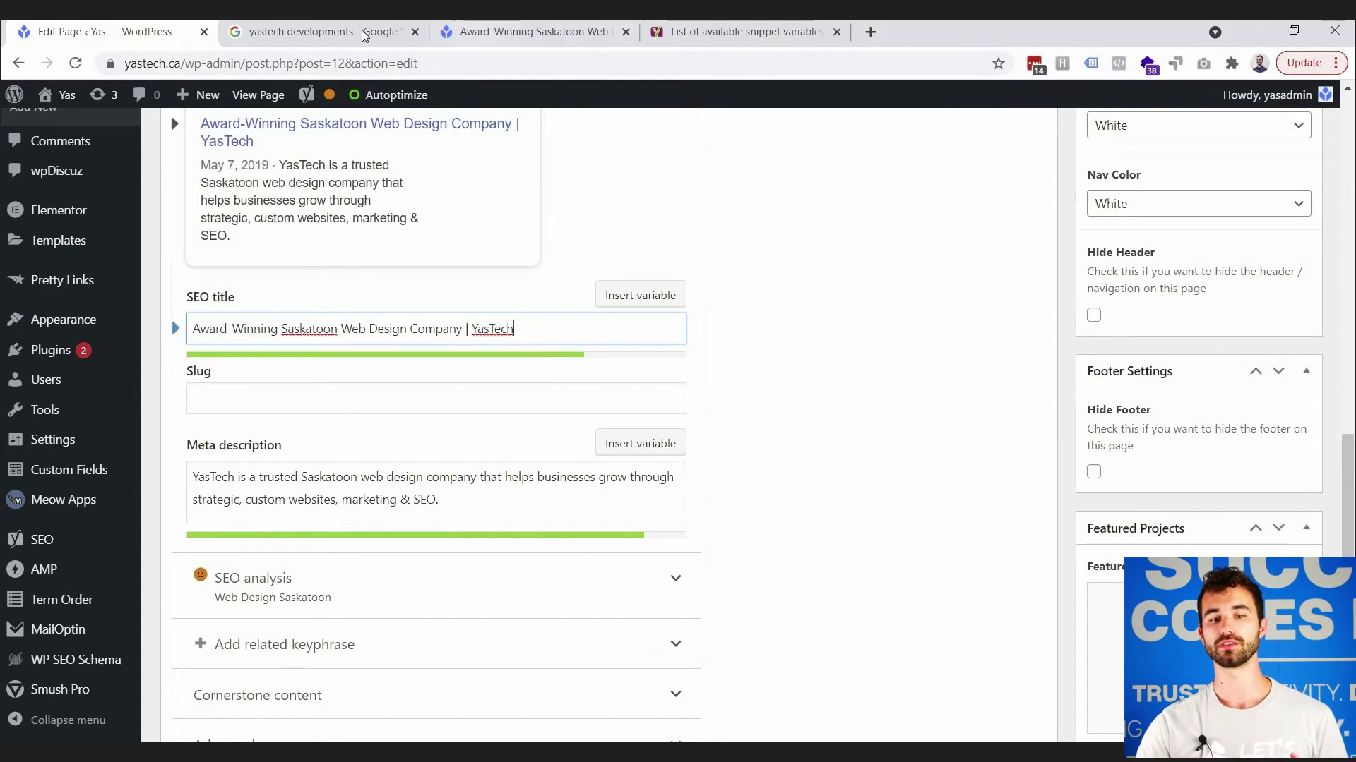
Check the YasTech listing in the Google search results, glance at the other open tabs, and return to the Home page editor.
key(ctrl+Tab)
scroll(509, 520, down, 1)
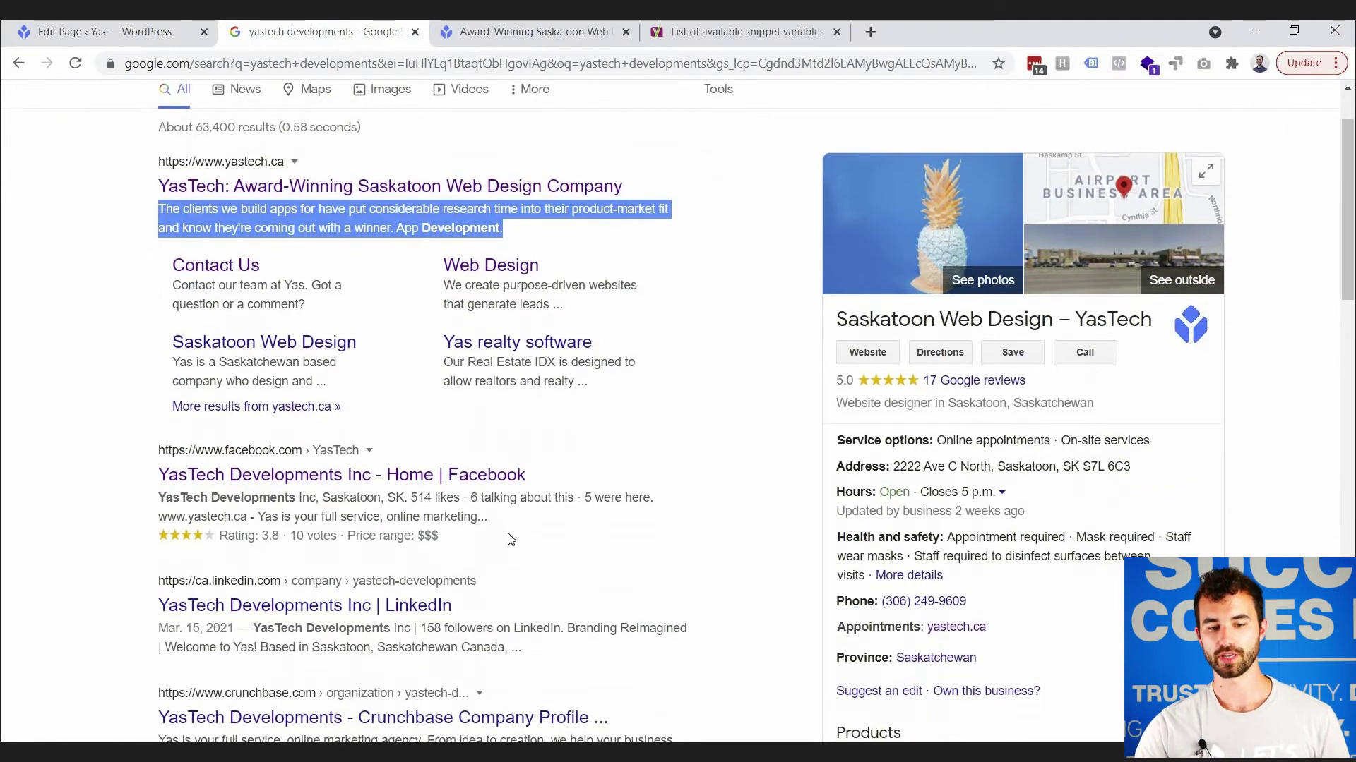
double_click(572, 533)
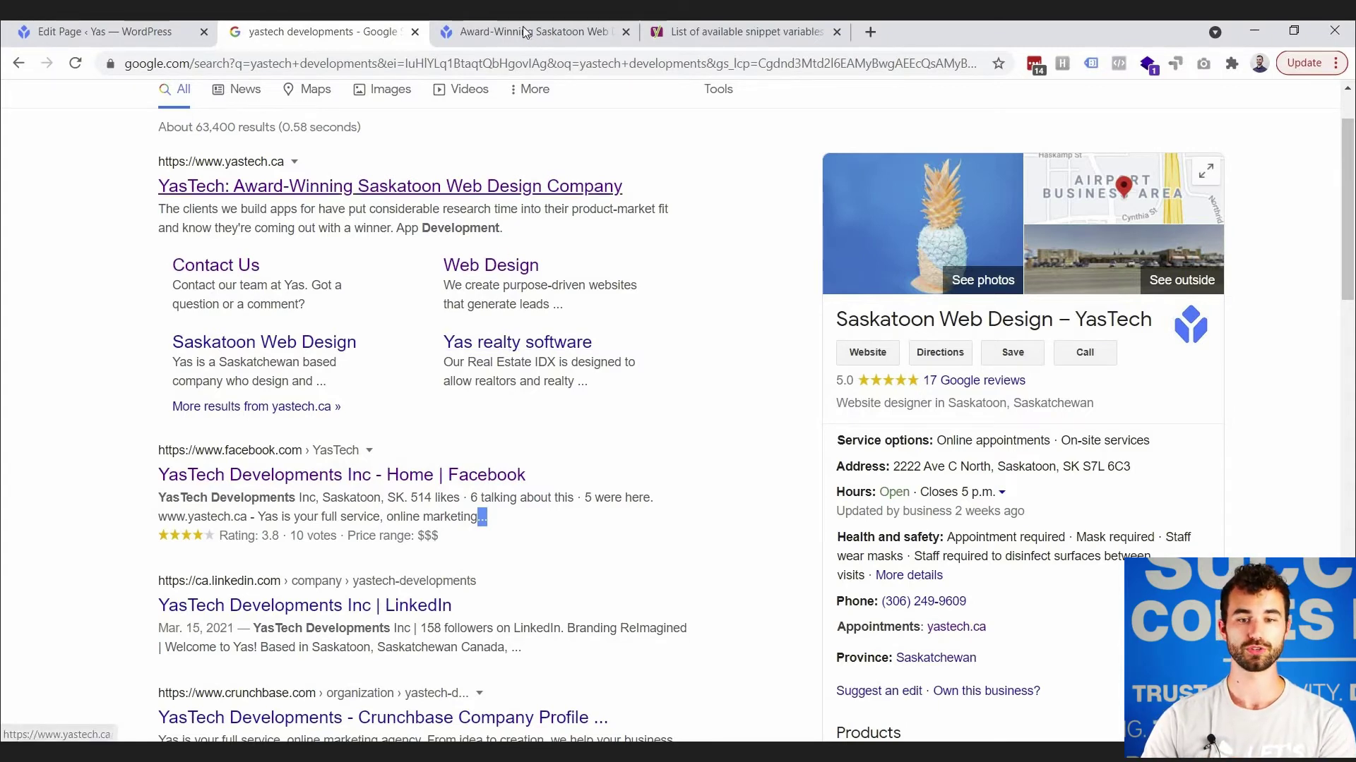
key(ctrl+Tab)
key(ctrl+Tab)
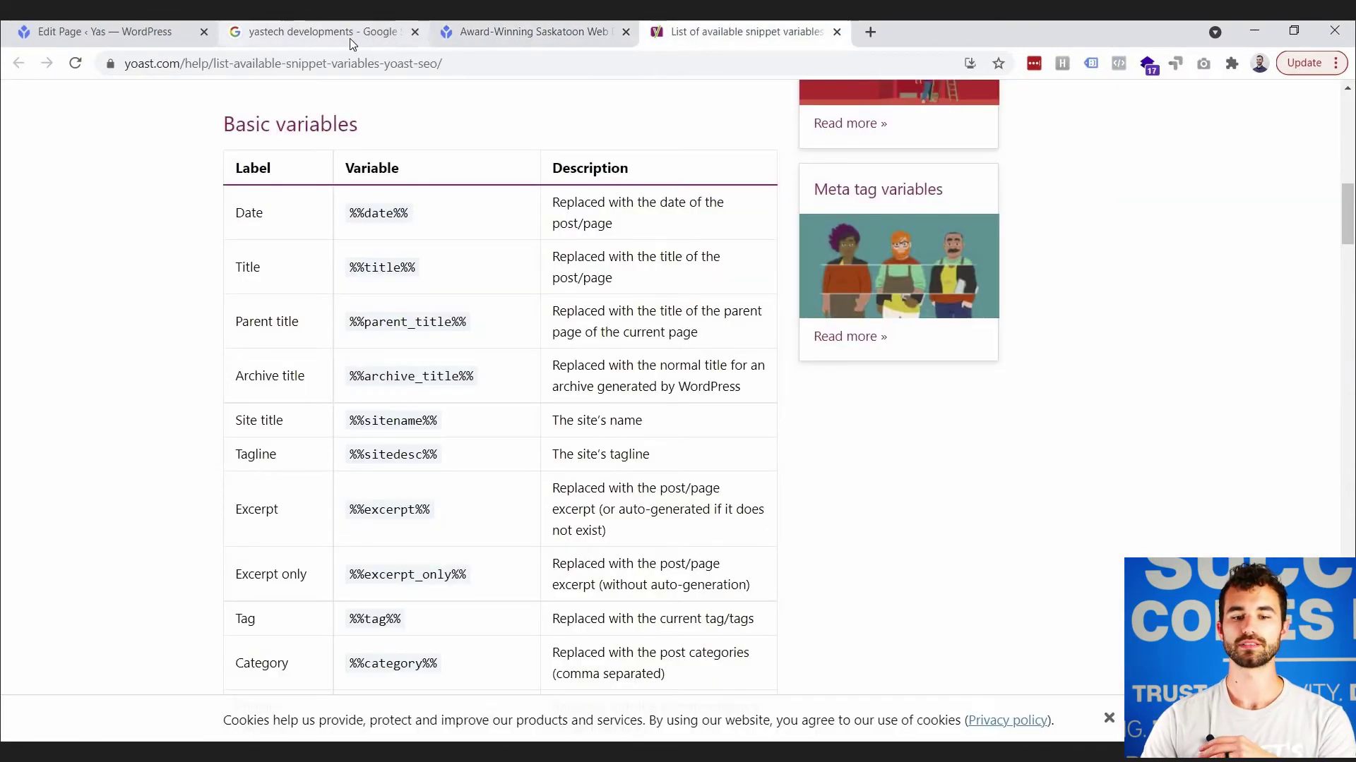
key(ctrl+Tab)
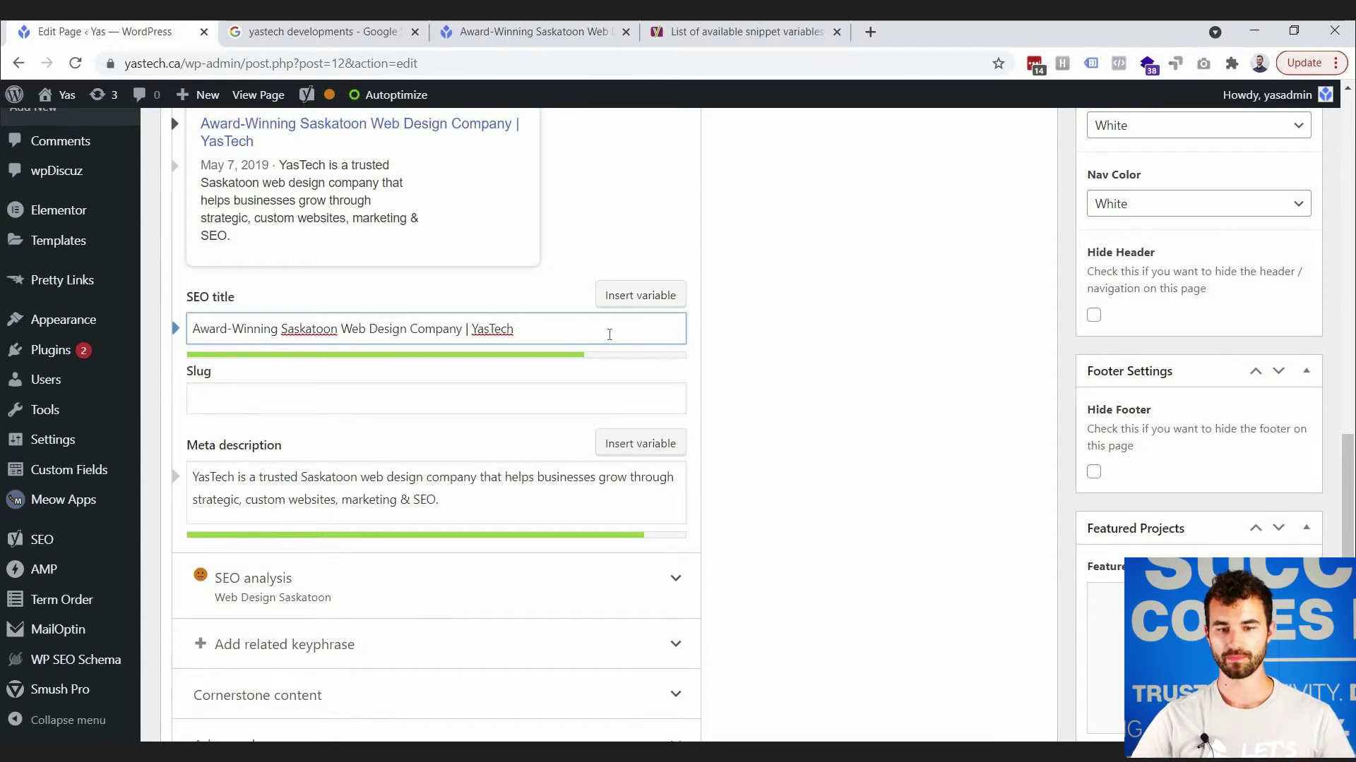
Append a long string of repeated hf filler characters to the Home page's SEO title to test its length bar, and erase it.
text(hfhfhfhfhfhfhfhf)
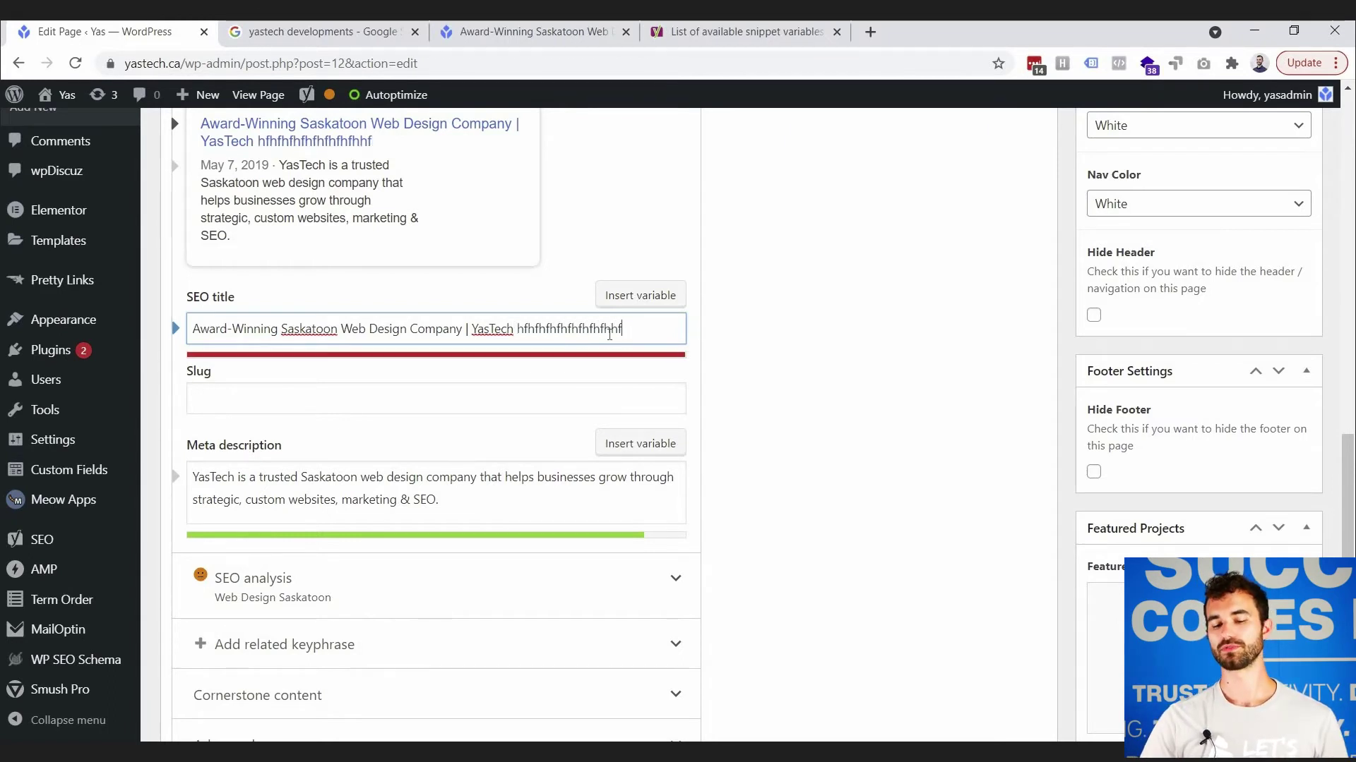
text(h)
key(BackSpace)
key(BackSpace)
key(BackSpace)
key(BackSpace)
key(BackSpace)
key(BackSpace)
key(BackSpace)
key(BackSpace)
key(BackSpace)
key(BackSpace)
key(BackSpace)
key(BackSpace)
key(BackSpace)
key(BackSpace)
key(BackSpace)
key(BackSpace)
key(BackSpace)
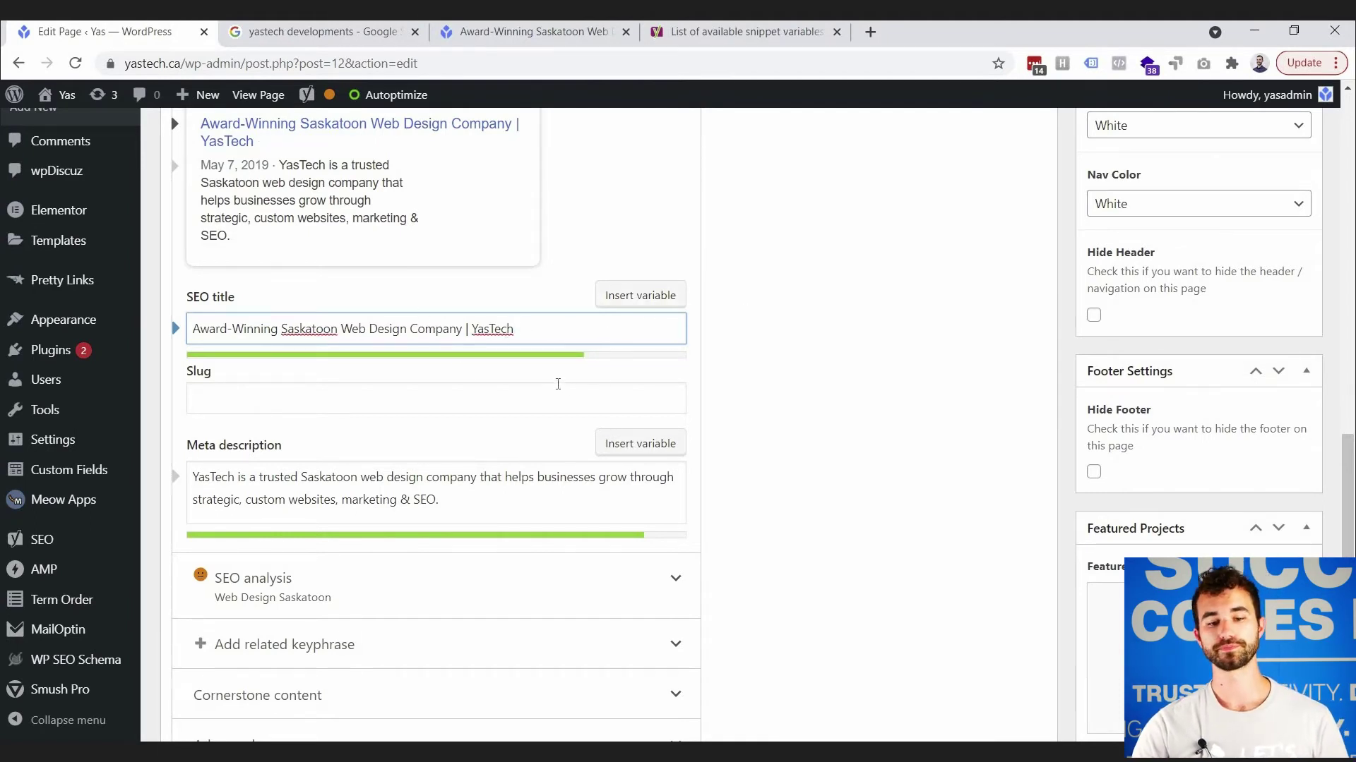
Expand the SEO analysis for the Web Design Saskatoon keyphrase and examine its problems, improvements and good results.
scroll(569, 379, down, 1)
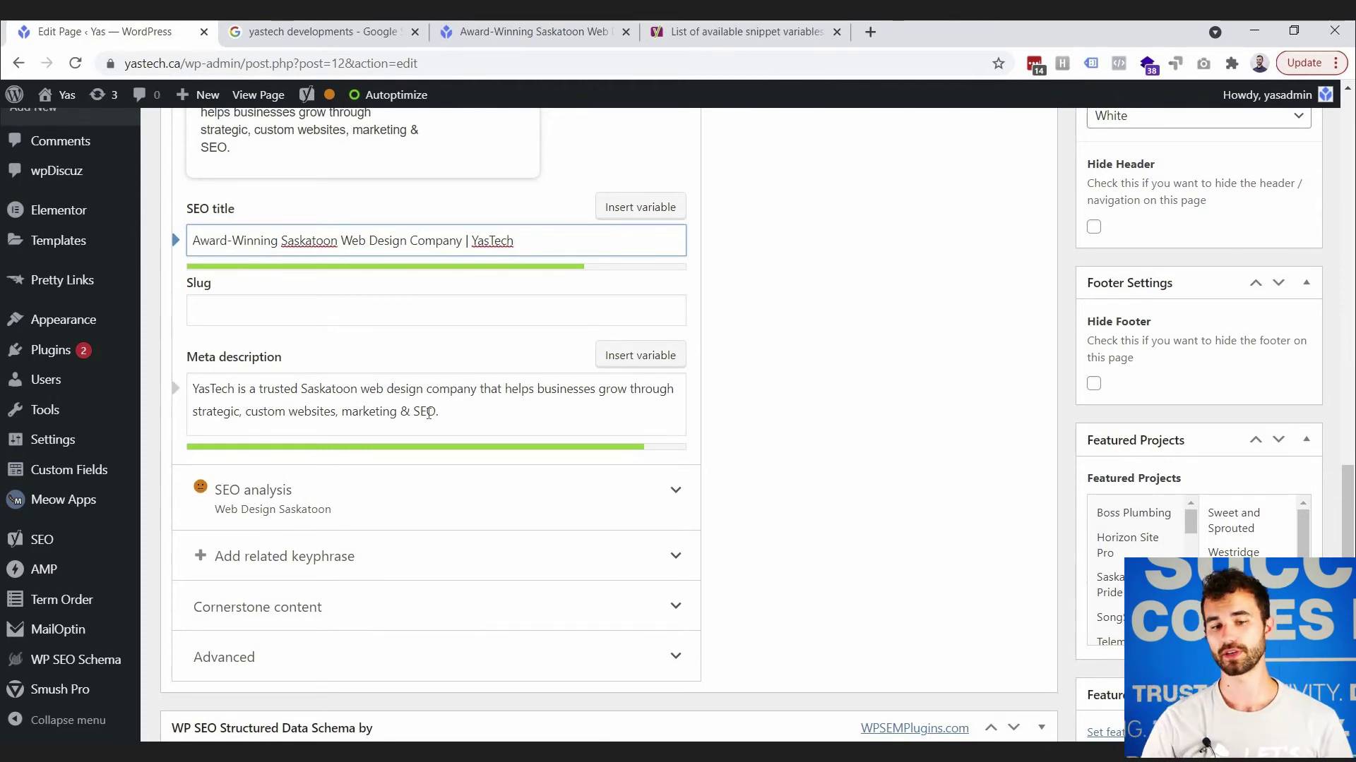
scroll(226, 431, down, 1)
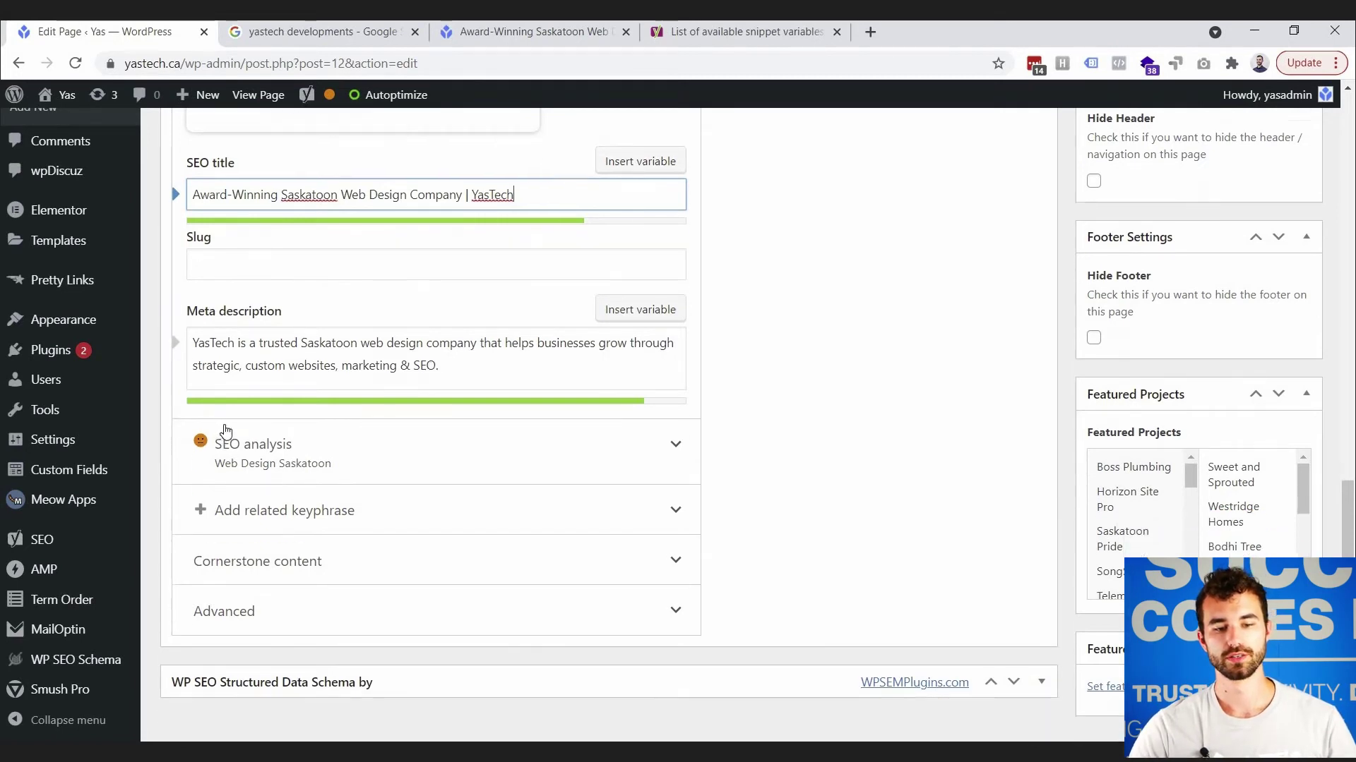
scroll(226, 431, down, 1)
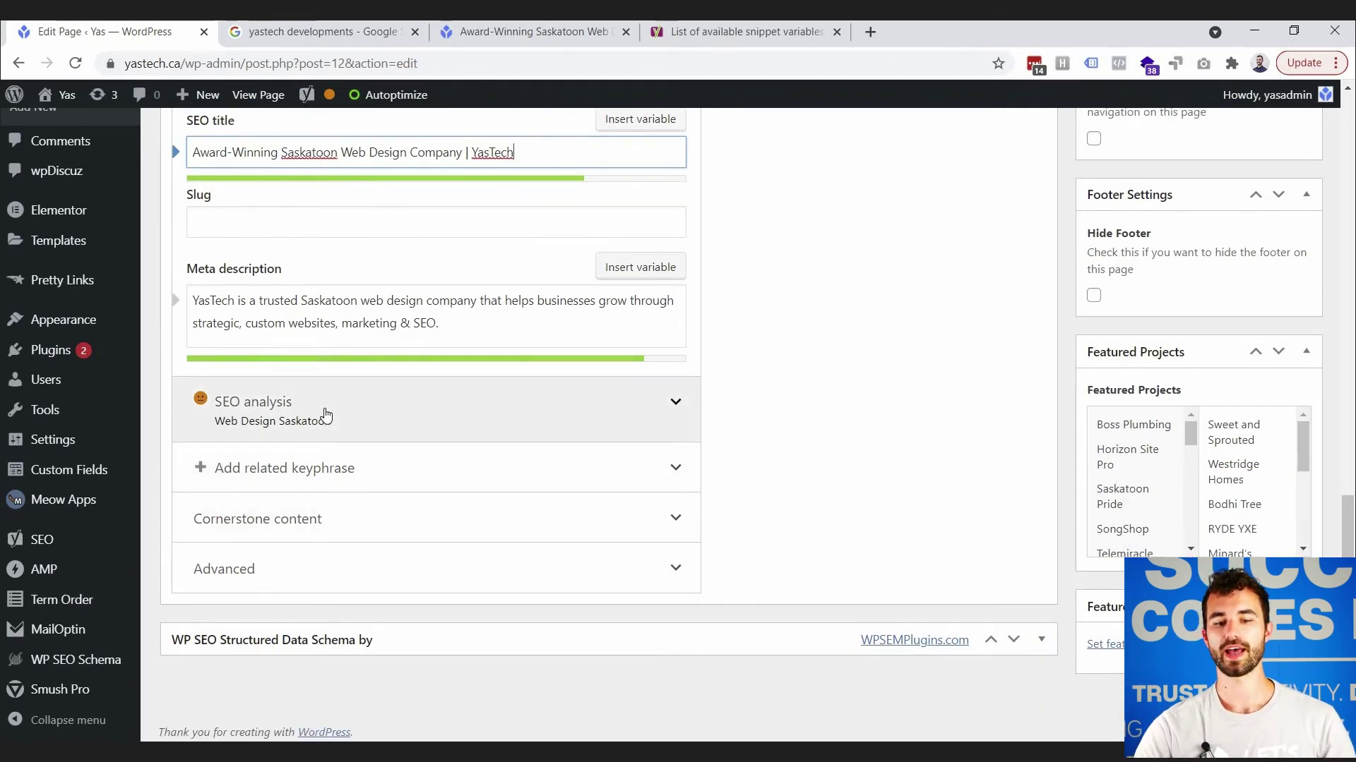
click(325, 415)
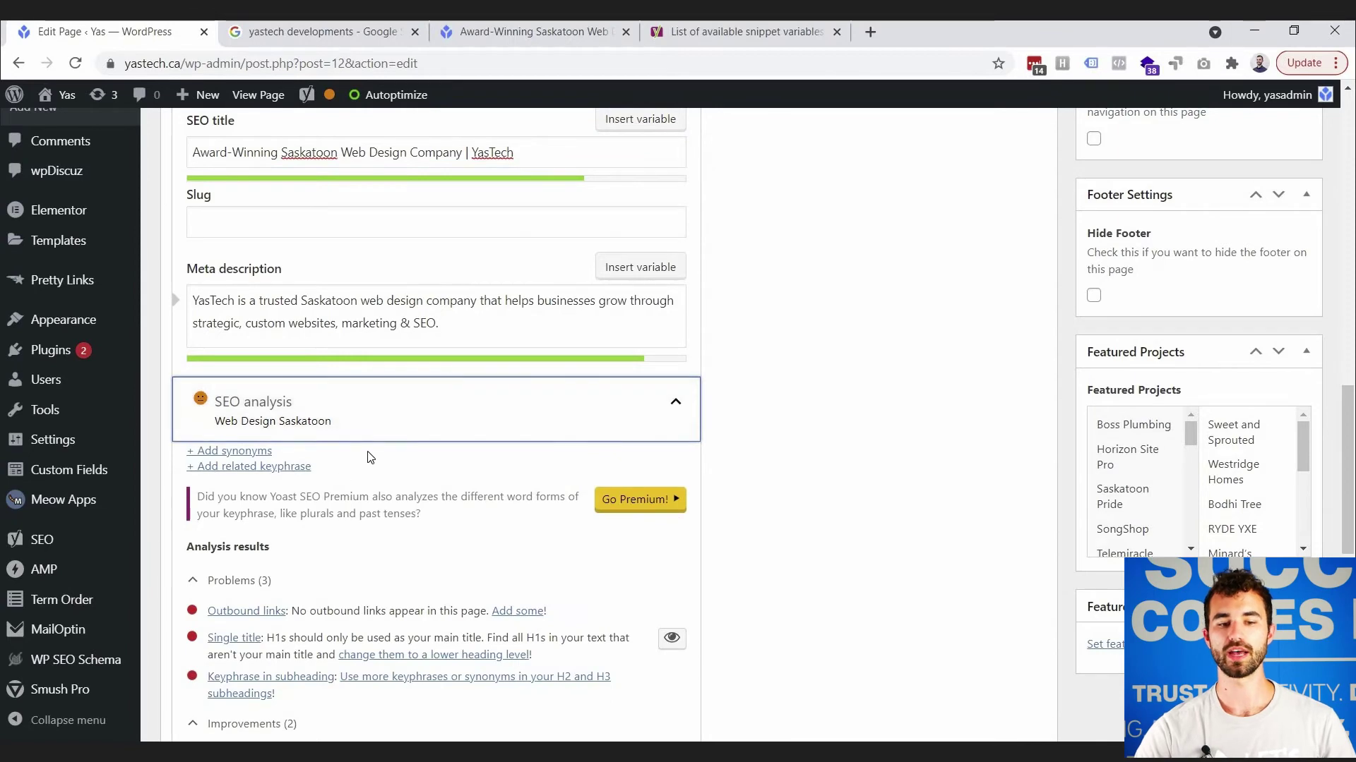
scroll(353, 424, down, 2)
scroll(374, 366, down, 1)
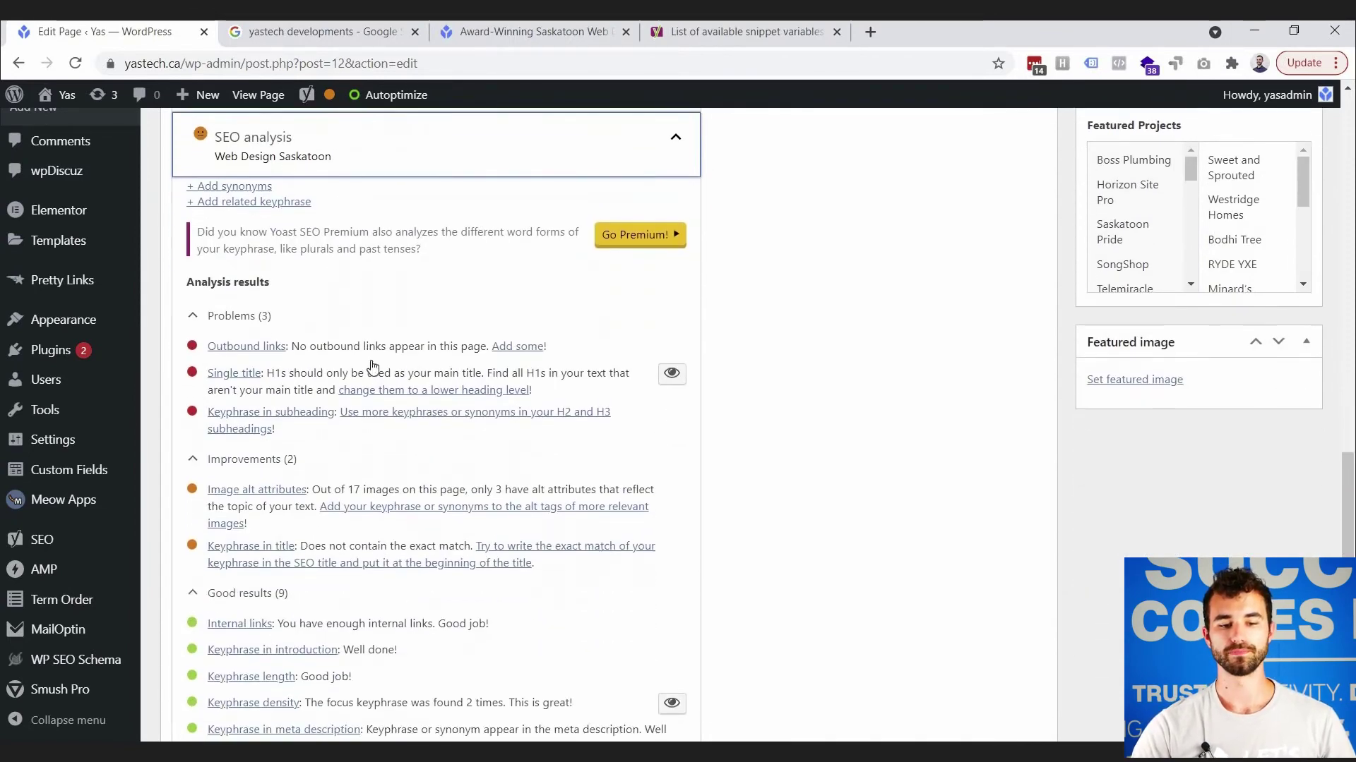
scroll(311, 403, down, 3)
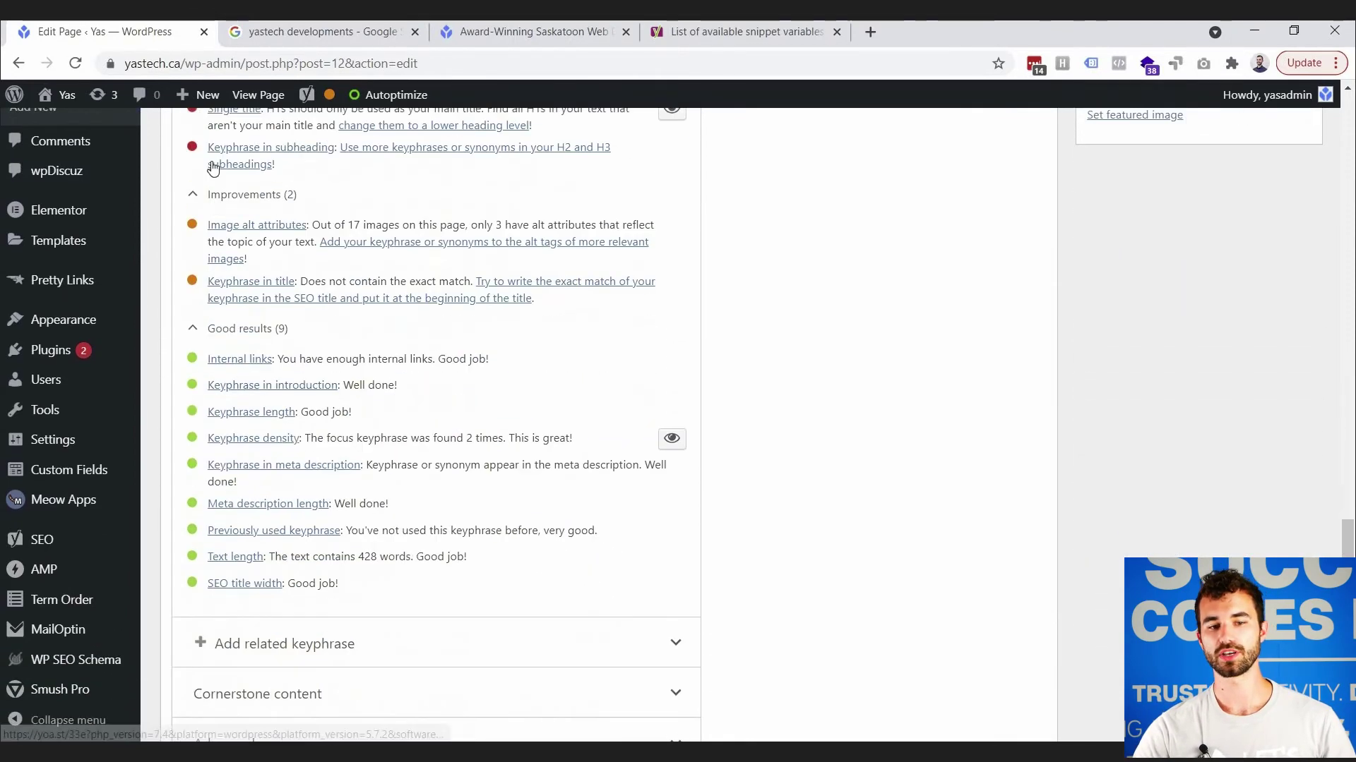
scroll(213, 167, up, 1)
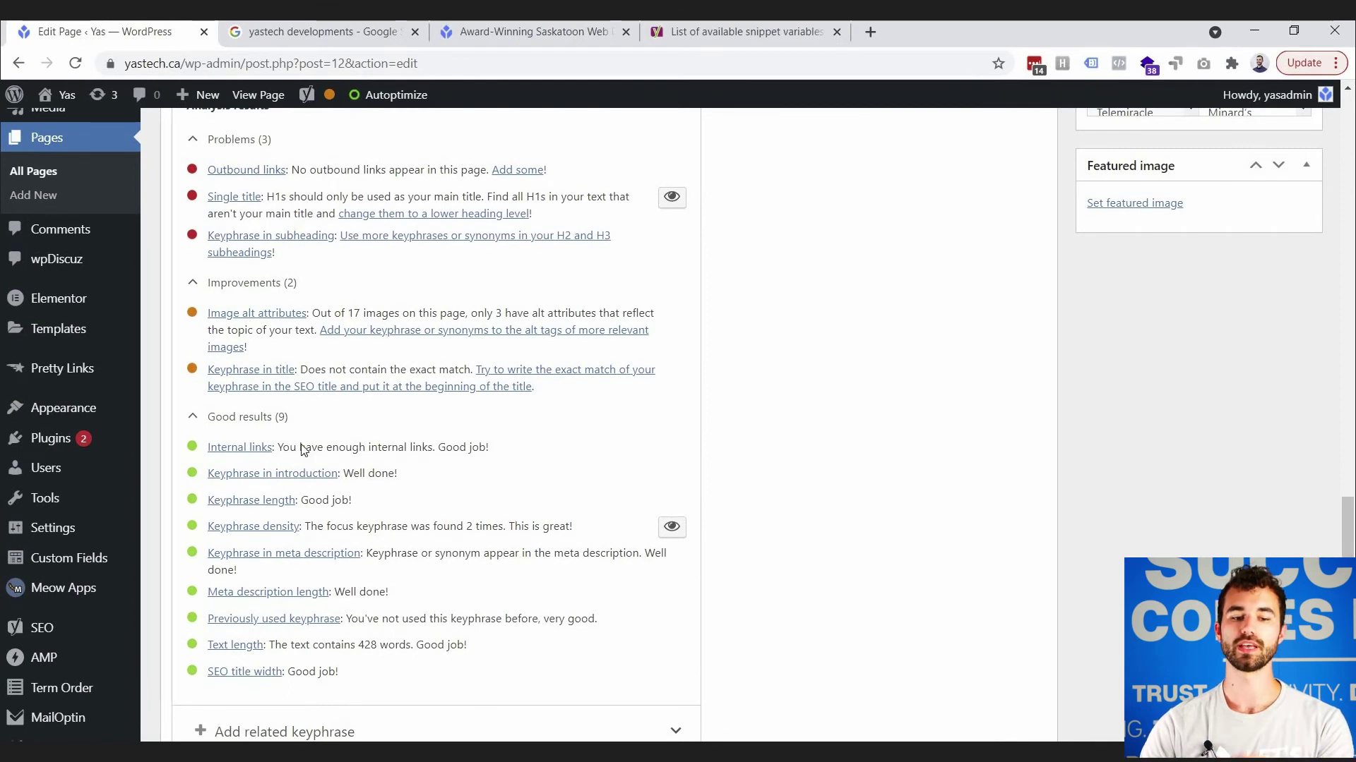
scroll(343, 261, up, 1)
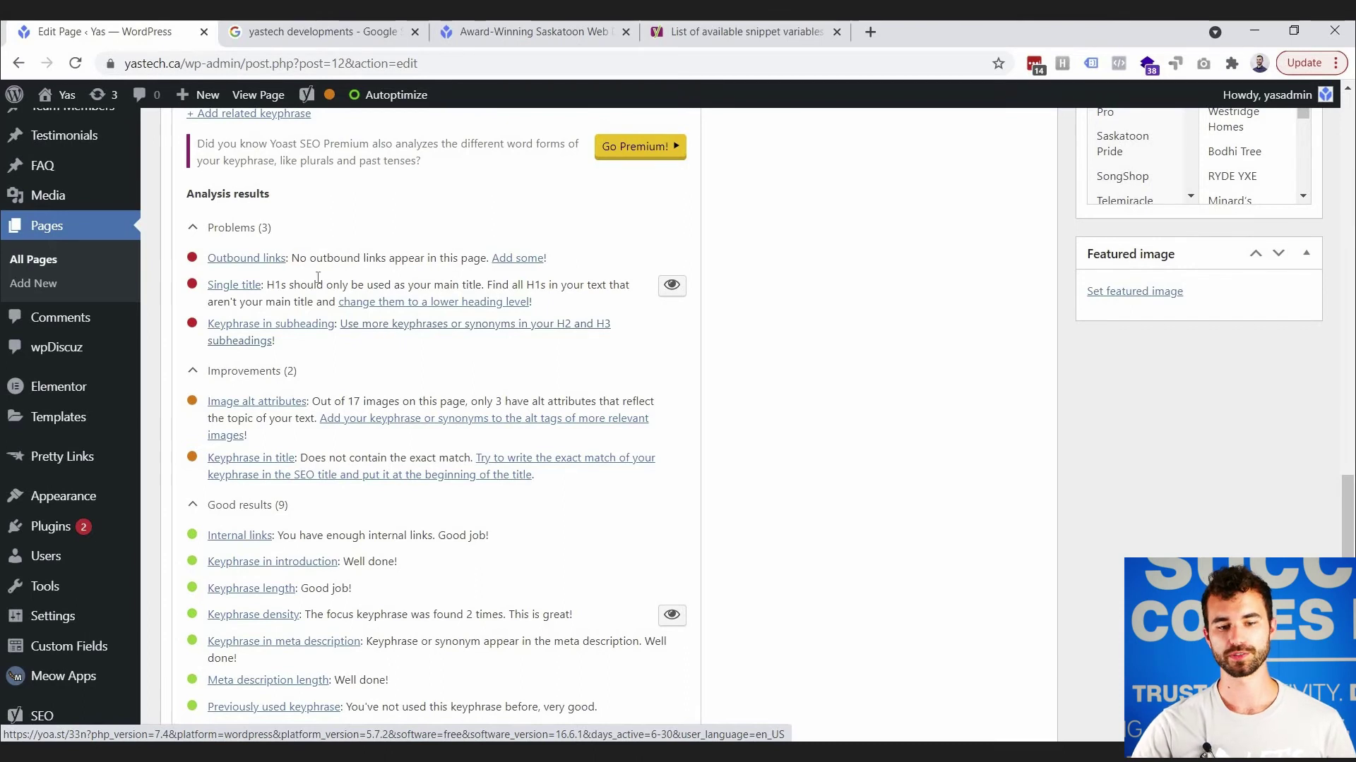
scroll(364, 408, down, 1)
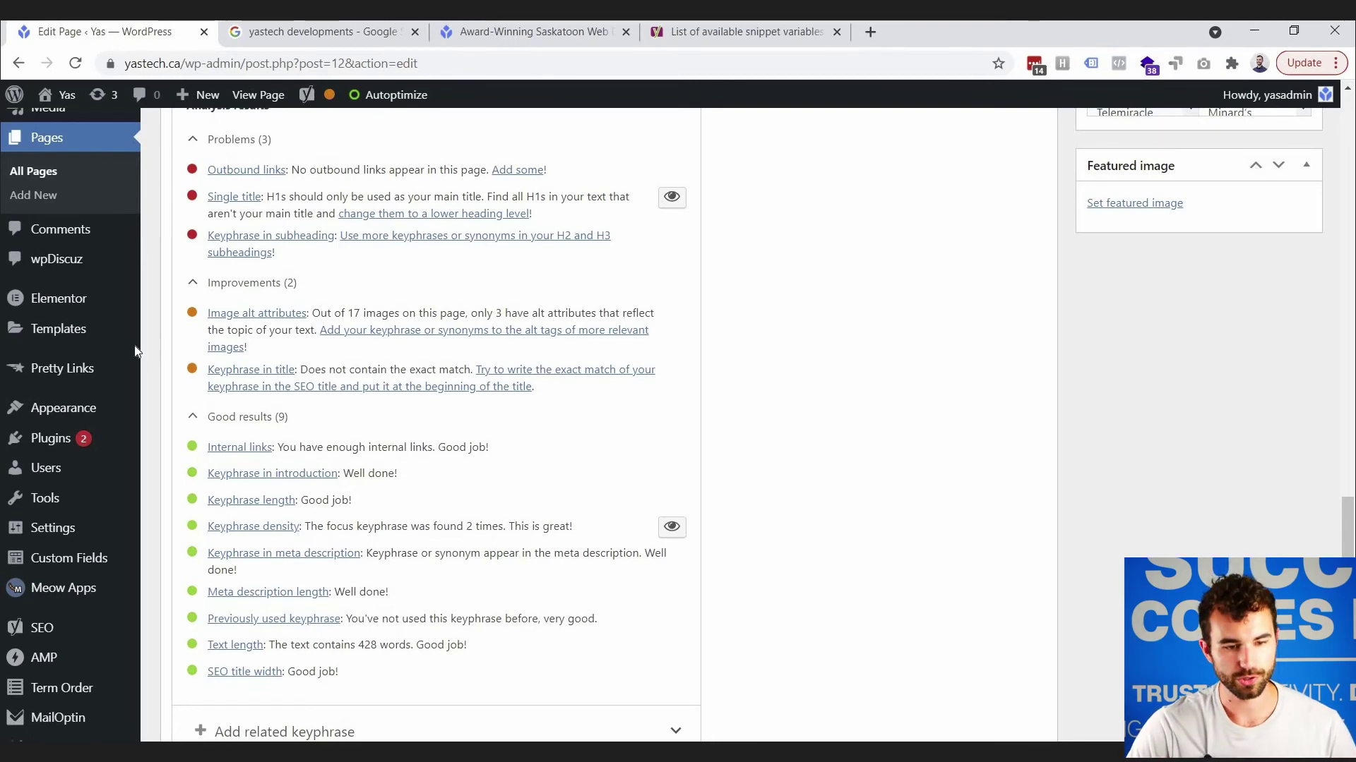
Open the Media Library in a new tab, inspect the alternative text field of bossplumbingfeatured.jpg, and return to the Home page editor.
scroll(68, 210, up, 3)
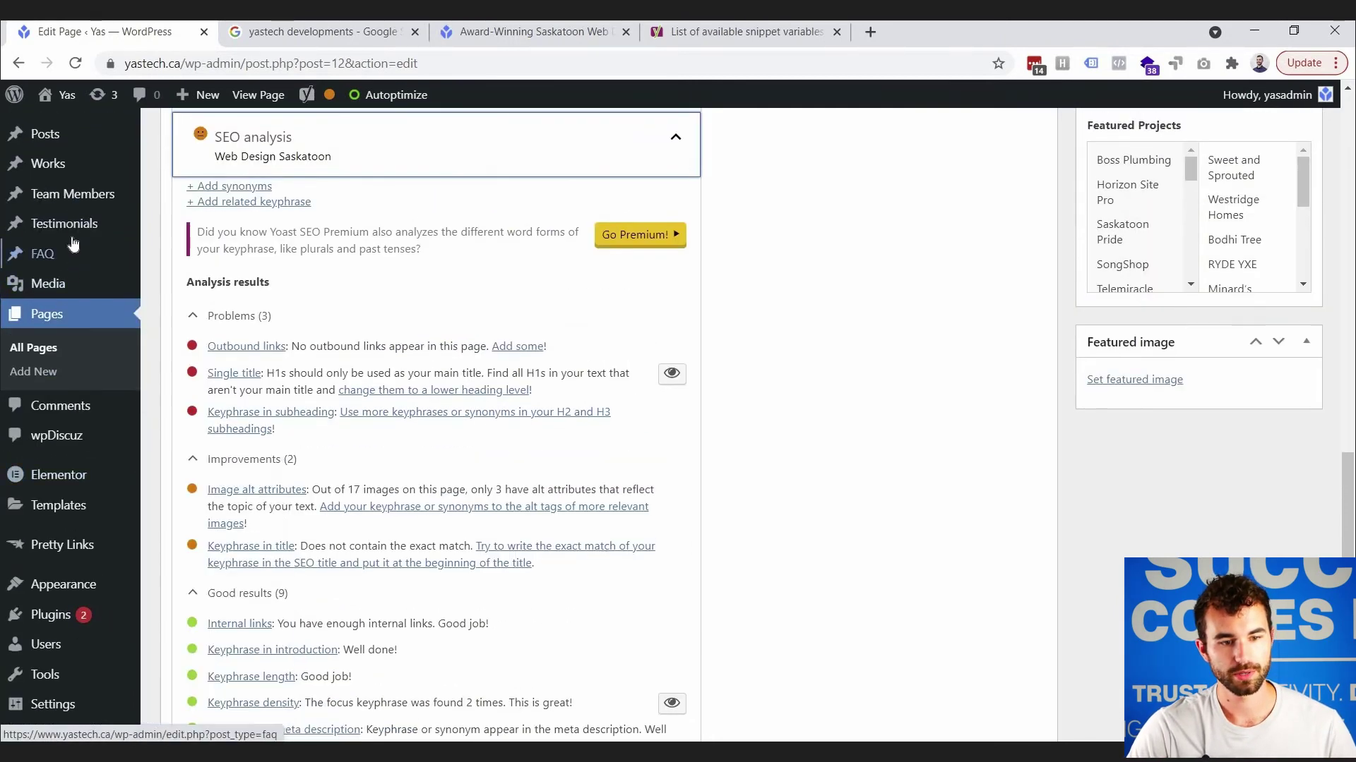
scroll(63, 339, up, 2)
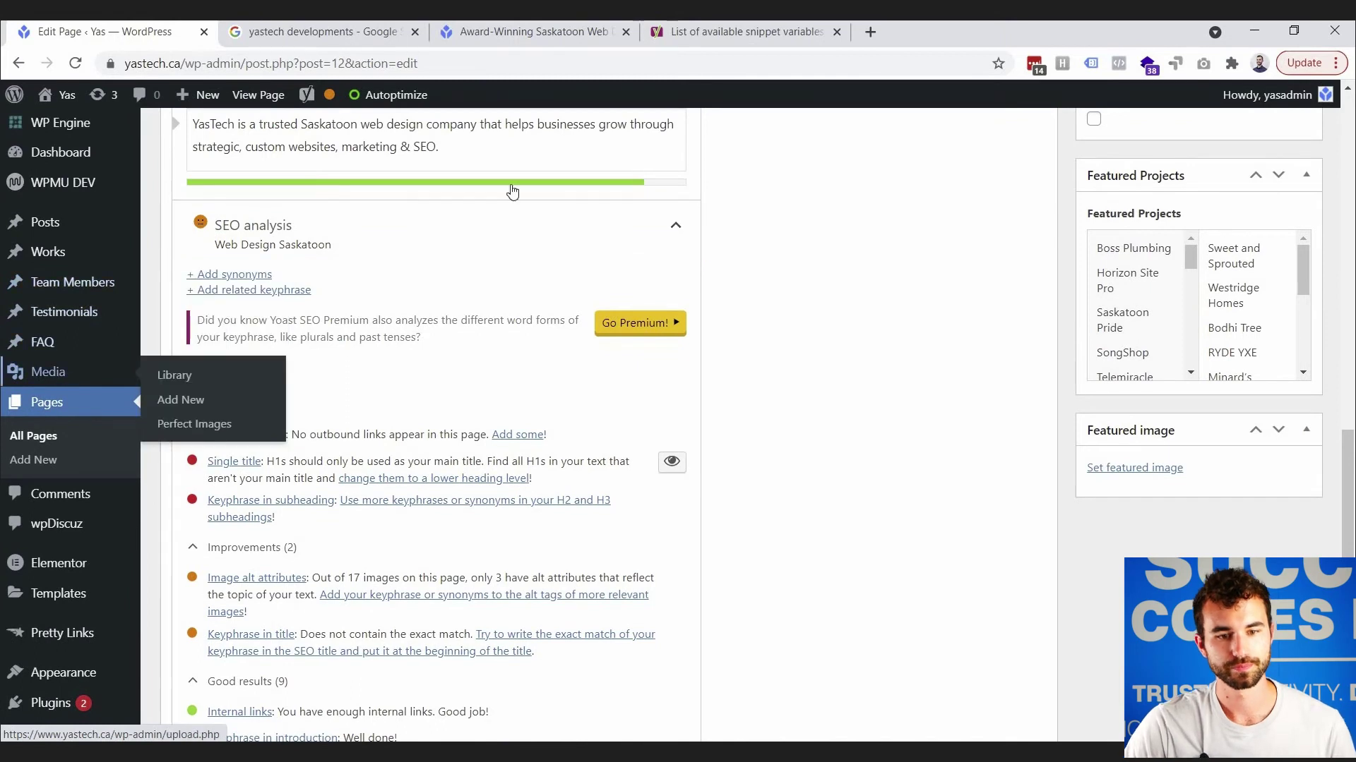
middle_click(58, 375)
click(341, 36)
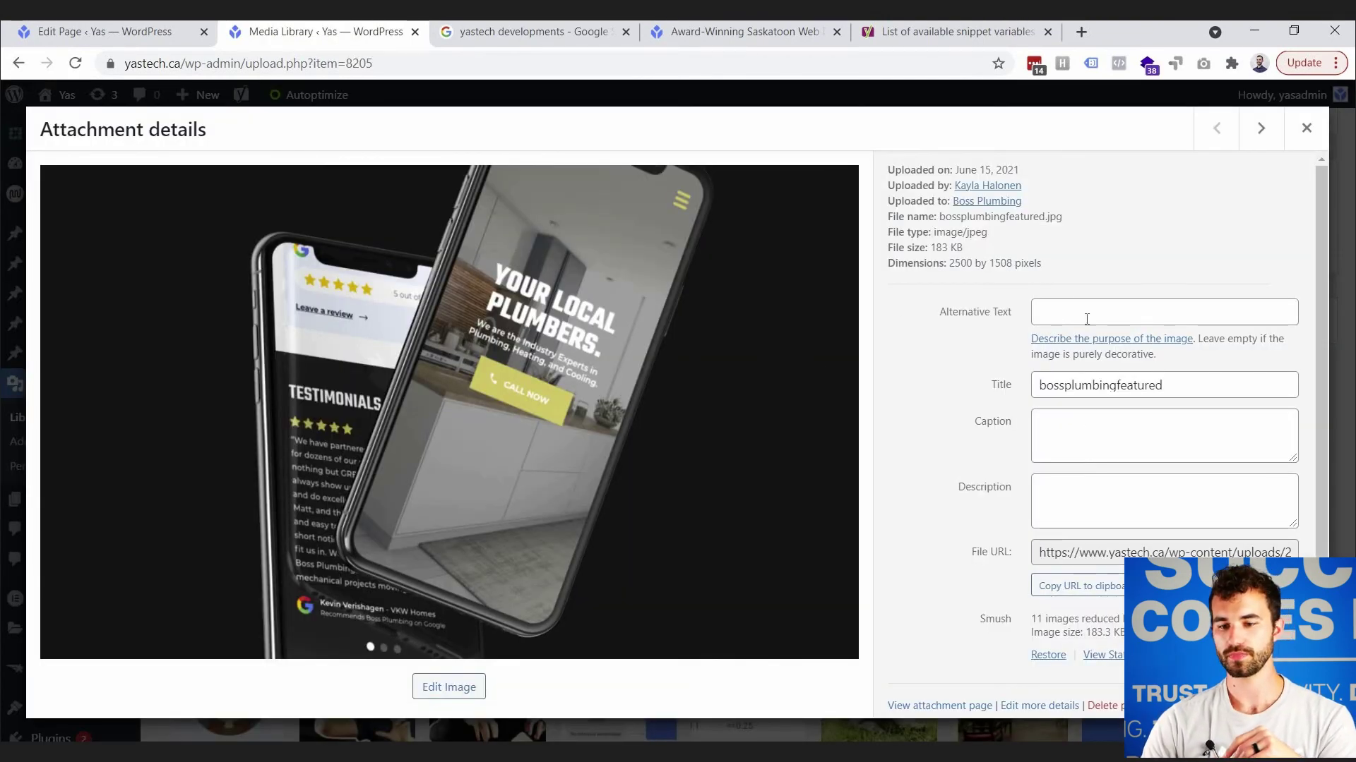
click(1066, 308)
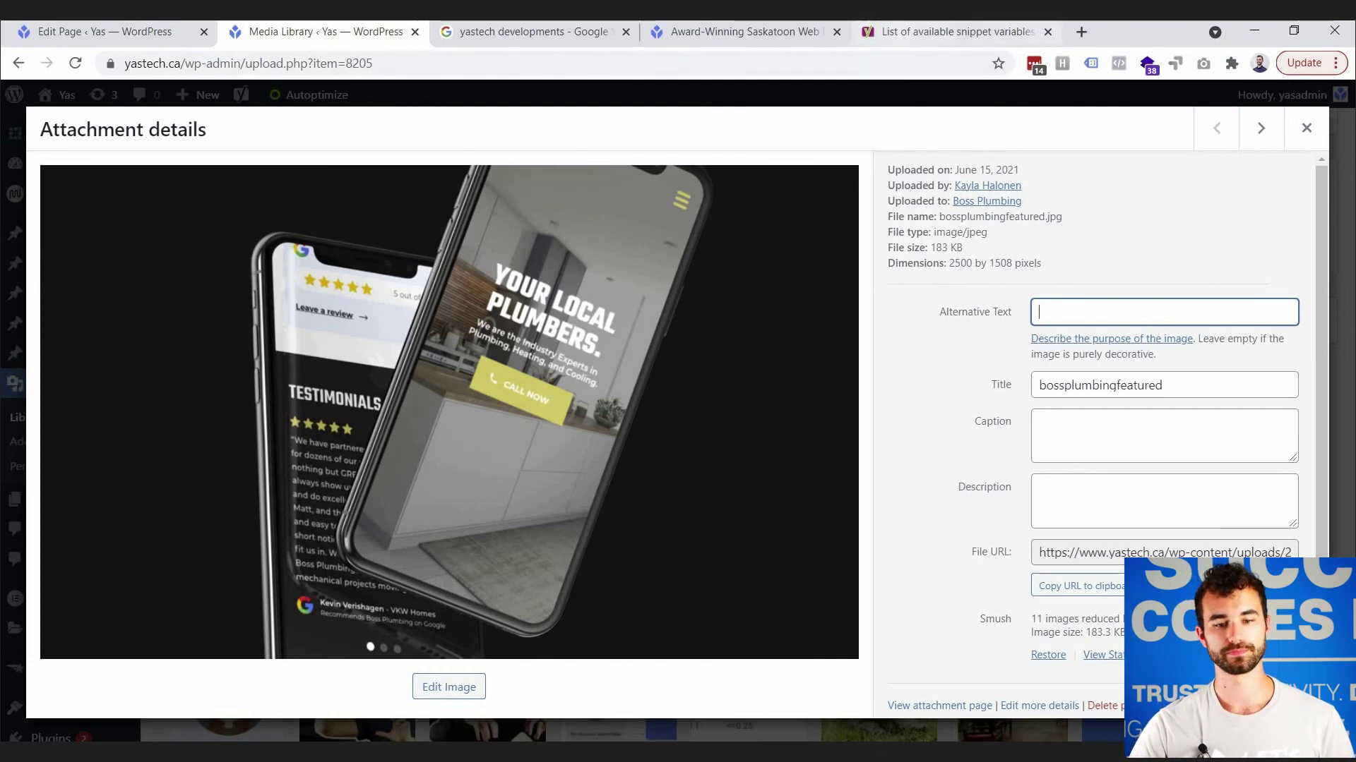
click(99, 29)
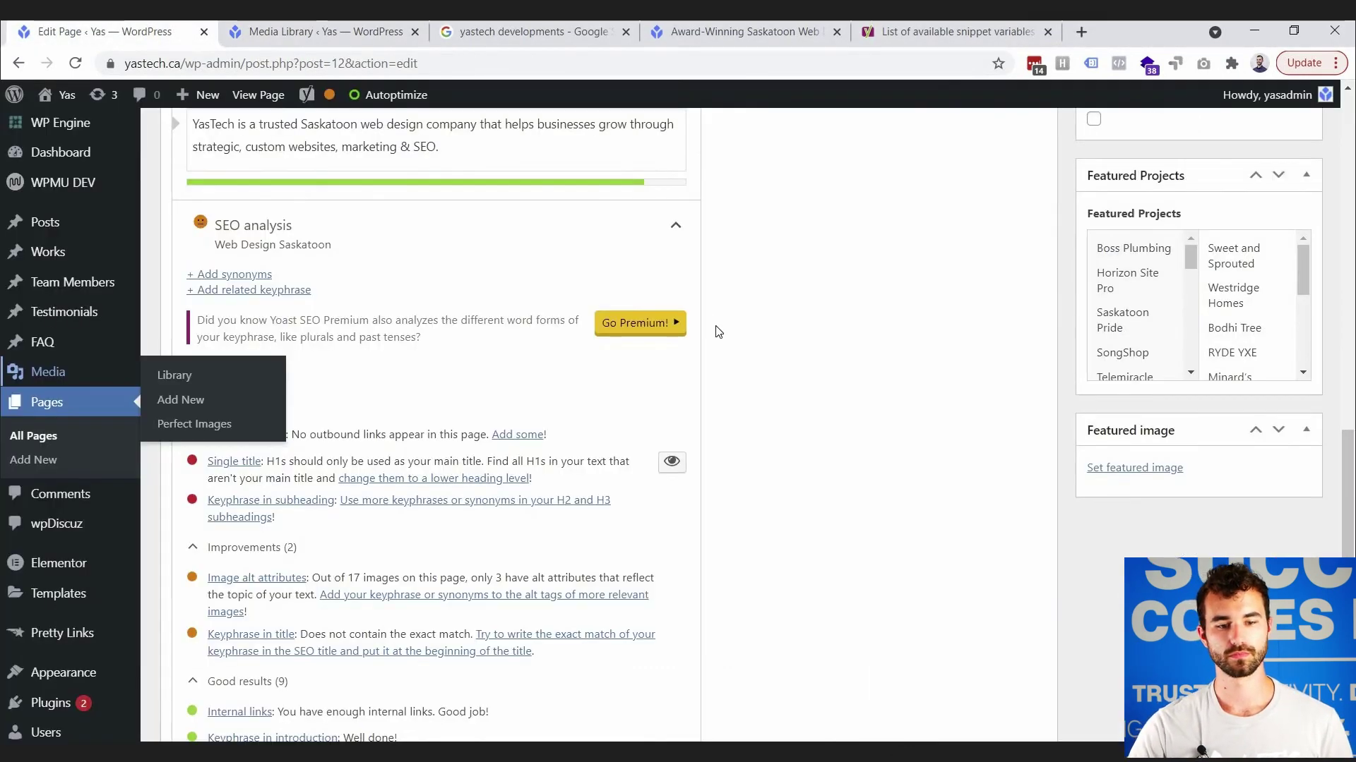
Compare the Home page's SEO analysis feedback on the keyphrase in title with its focus keyphrase, SEO title and meta description.
scroll(474, 351, down, 4)
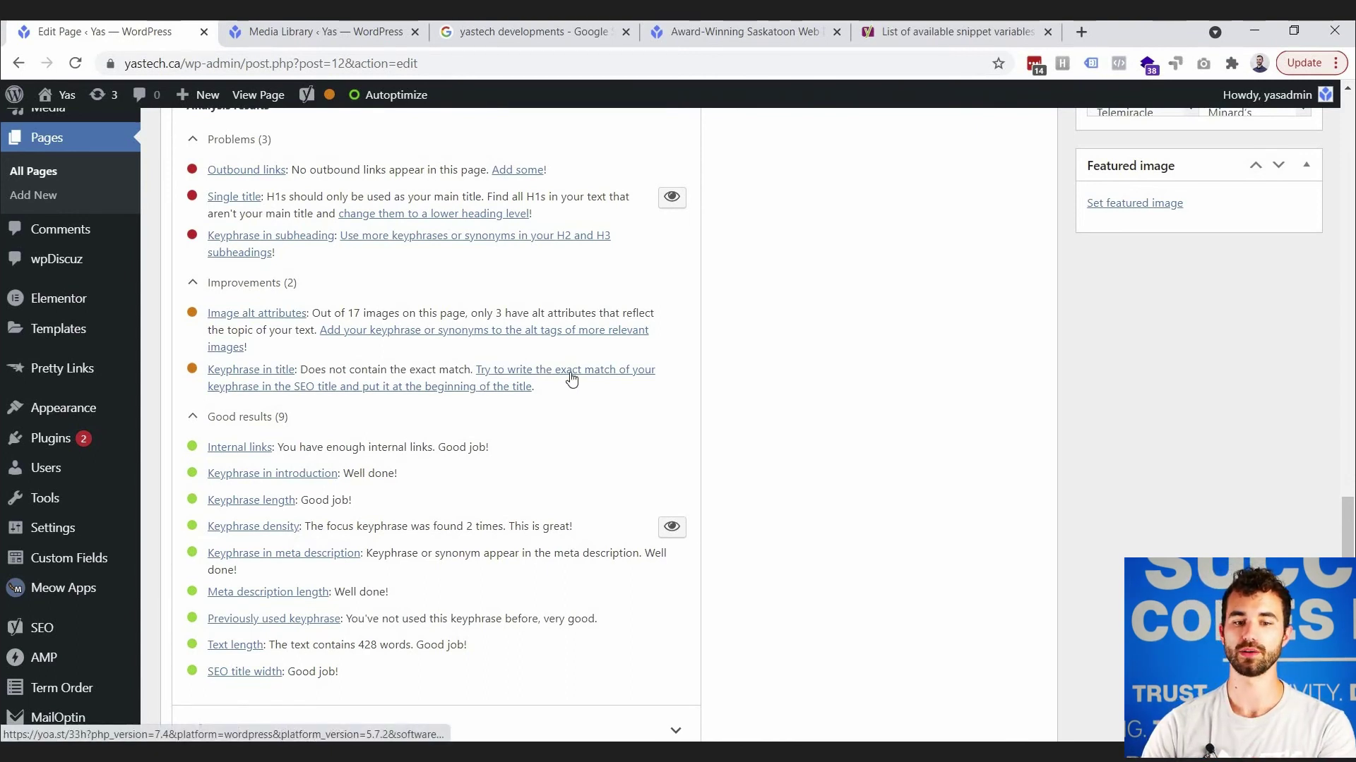
scroll(512, 412, up, 10)
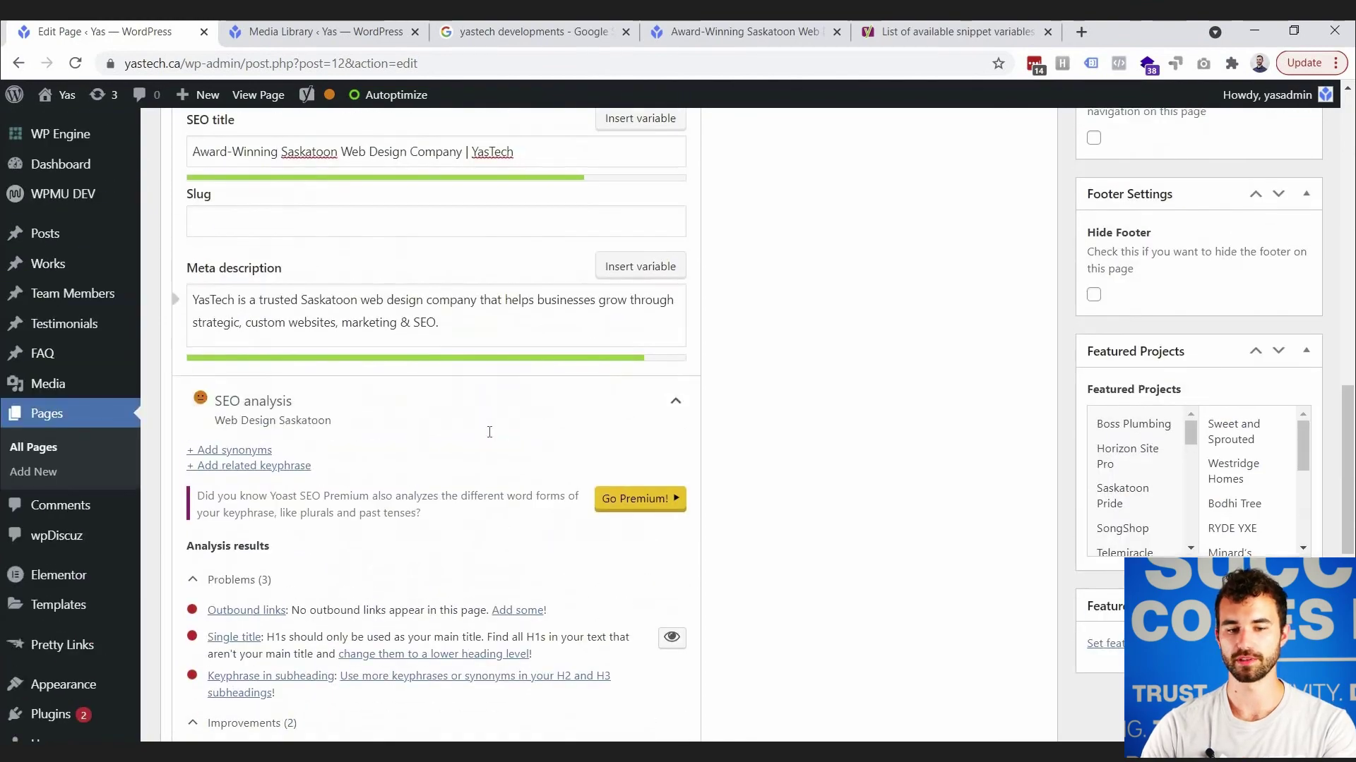
scroll(483, 422, up, 3)
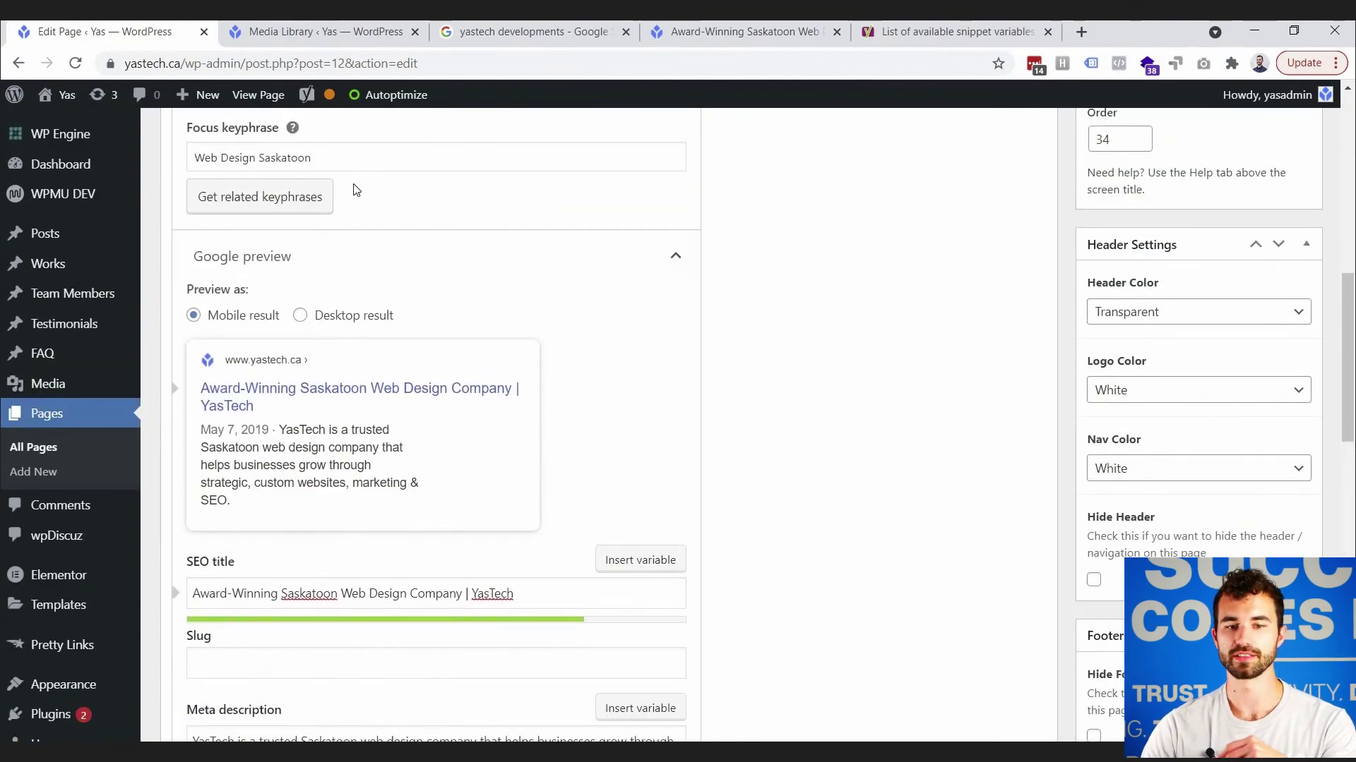
scroll(671, 370, down, 10)
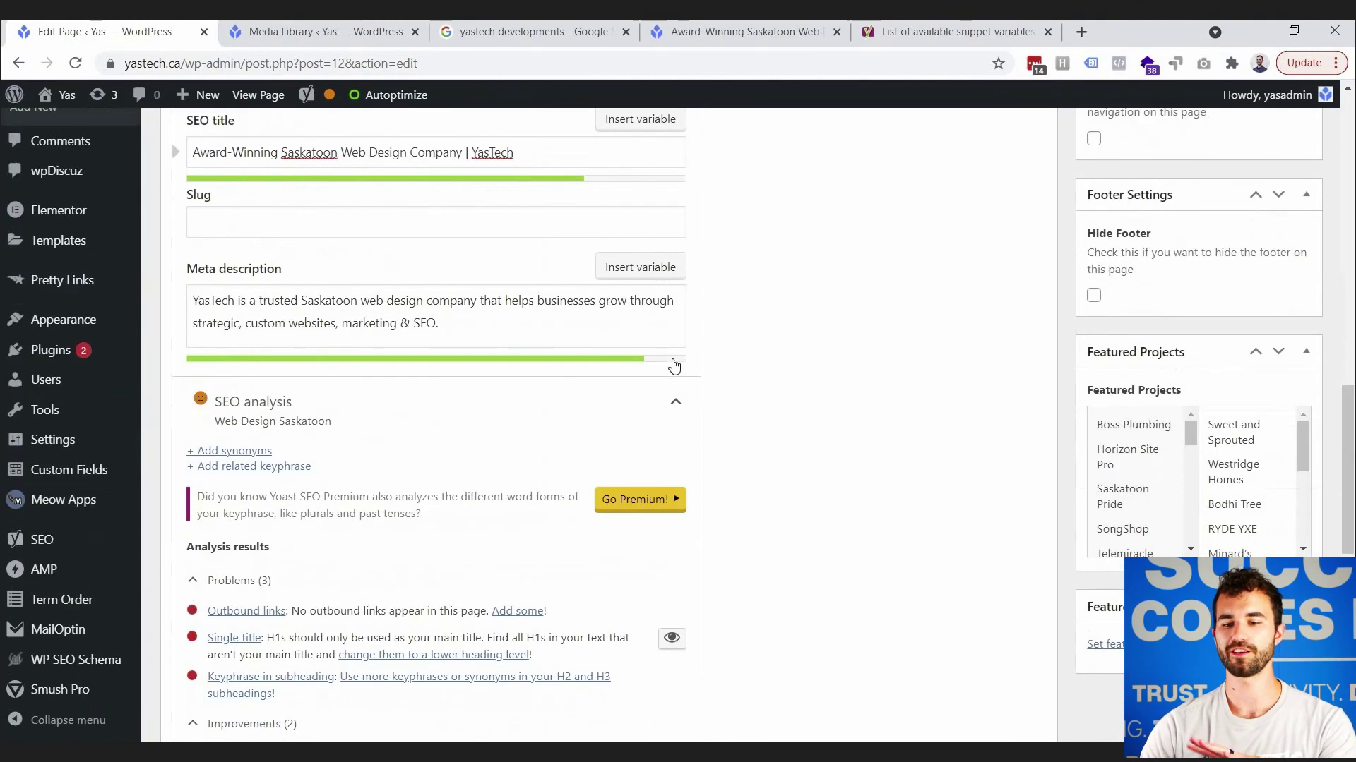
scroll(748, 370, up, 6)
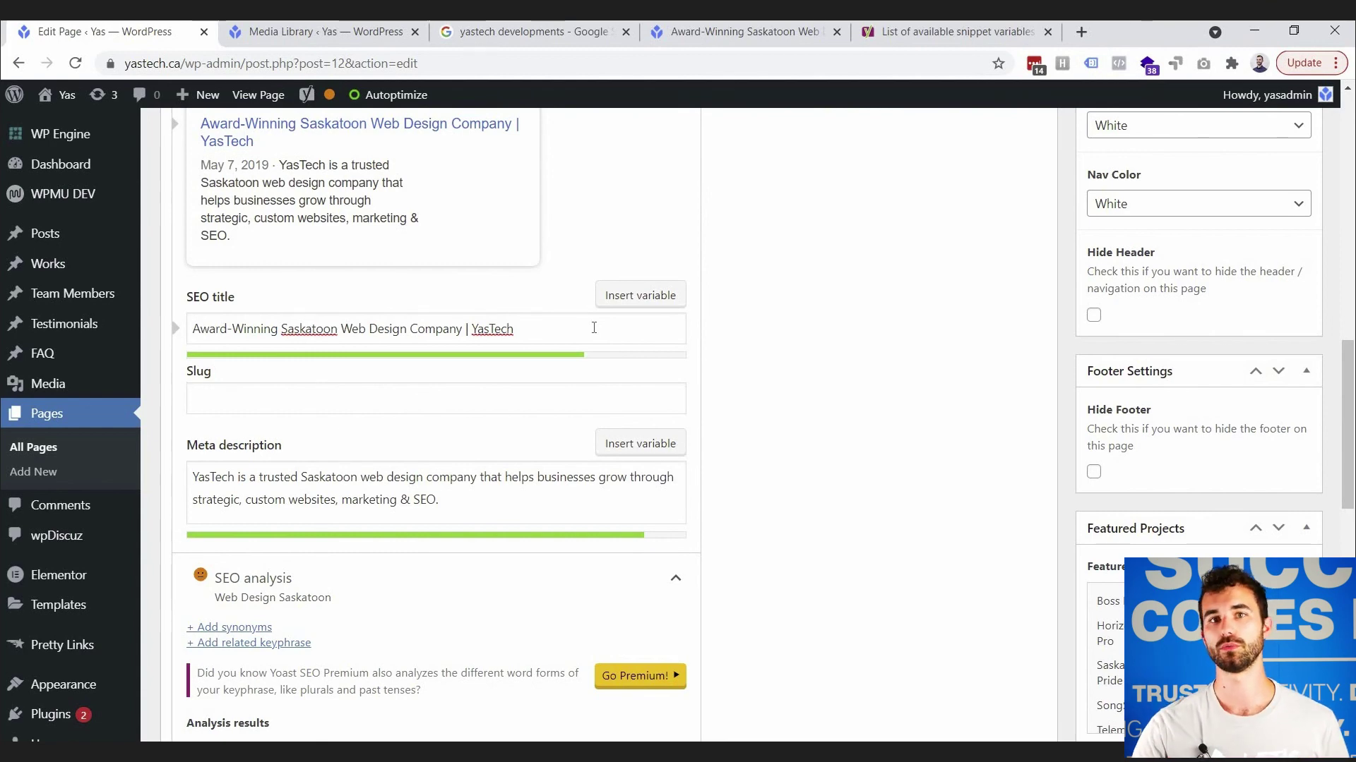
scroll(781, 439, up, 5)
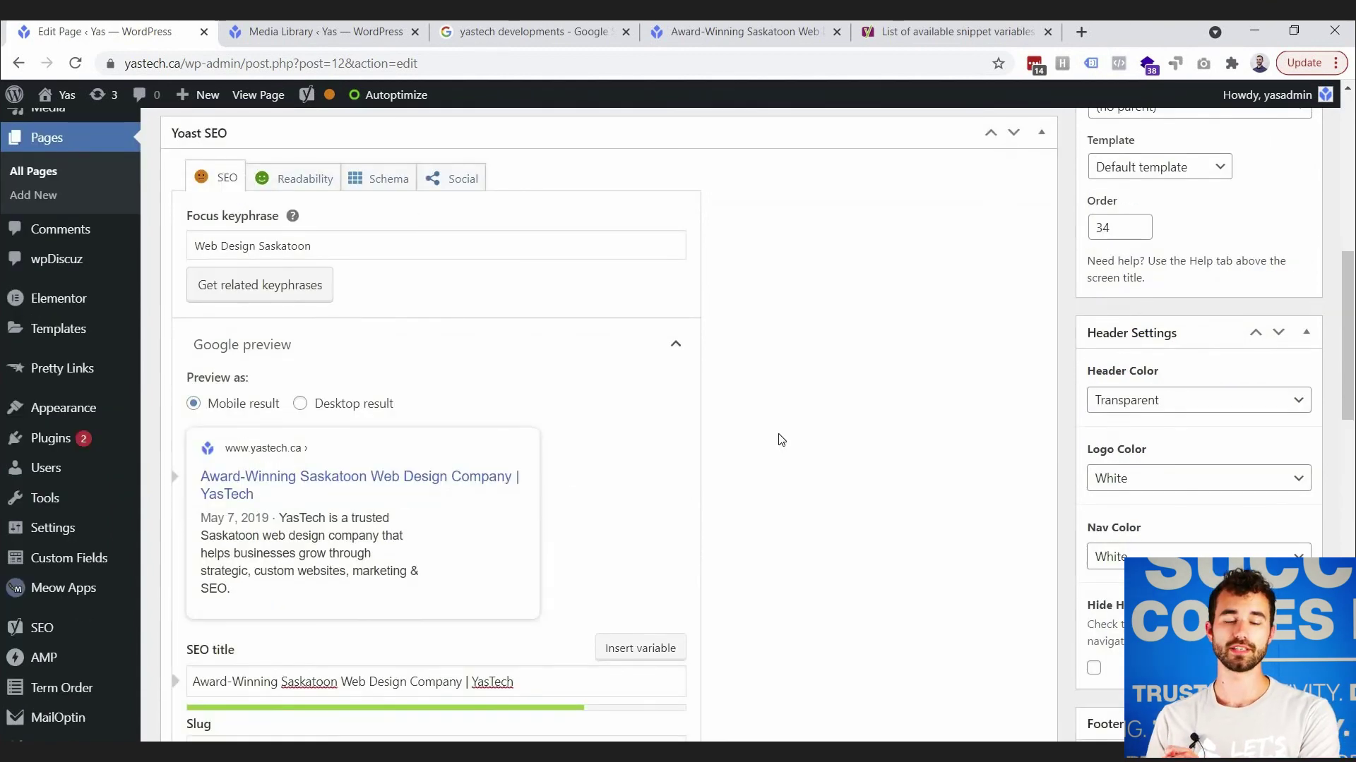